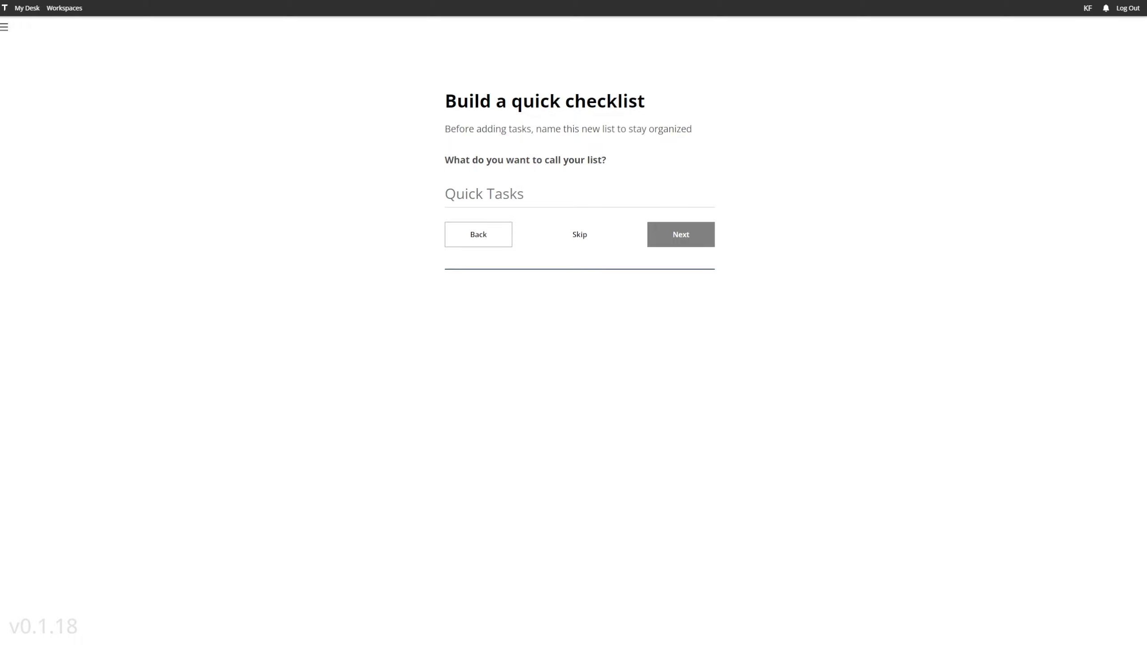
# Create the checklist Video Ideas with the starting tasks Celebrity Product Review, 5 Principles of Virtual Reality Design, and How to Design A Room In VR
pyautogui.write('Video Ideas')
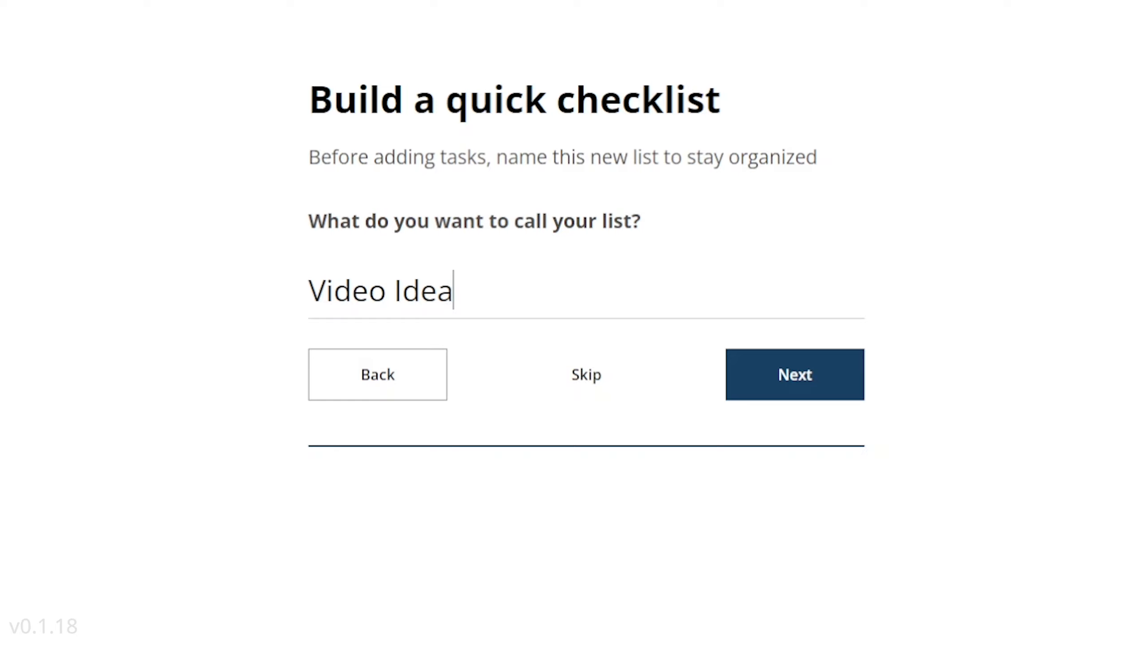
pyautogui.press('Return')
pyautogui.write('Celebrity Product Review')
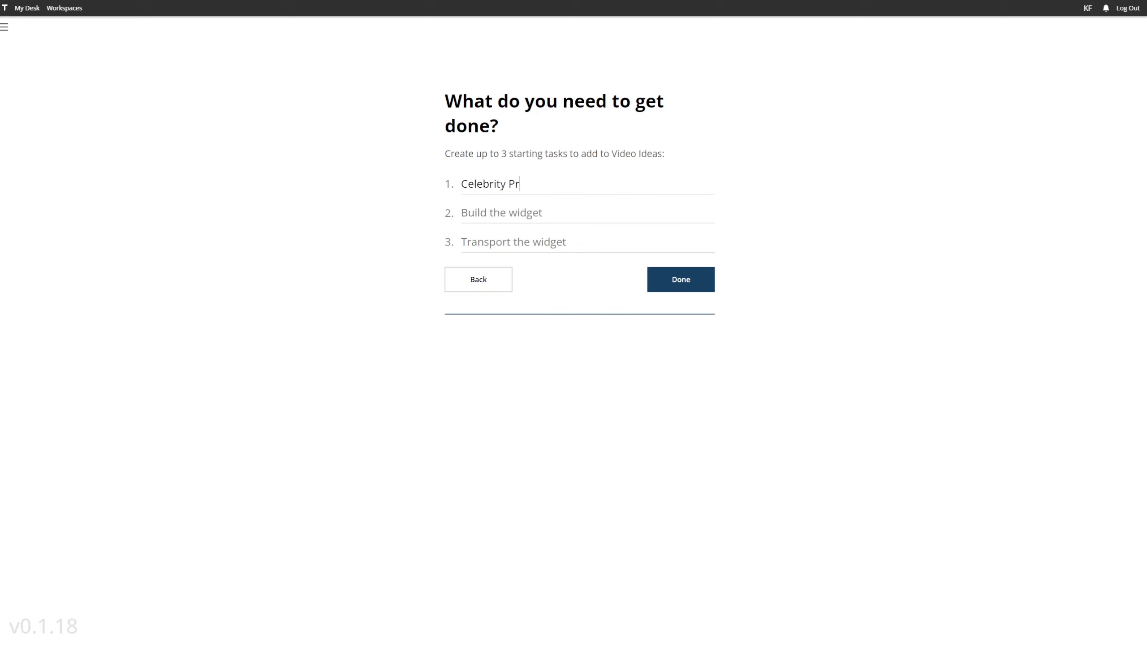
pyautogui.press('Tab')
pyautogui.write('5 Princi')
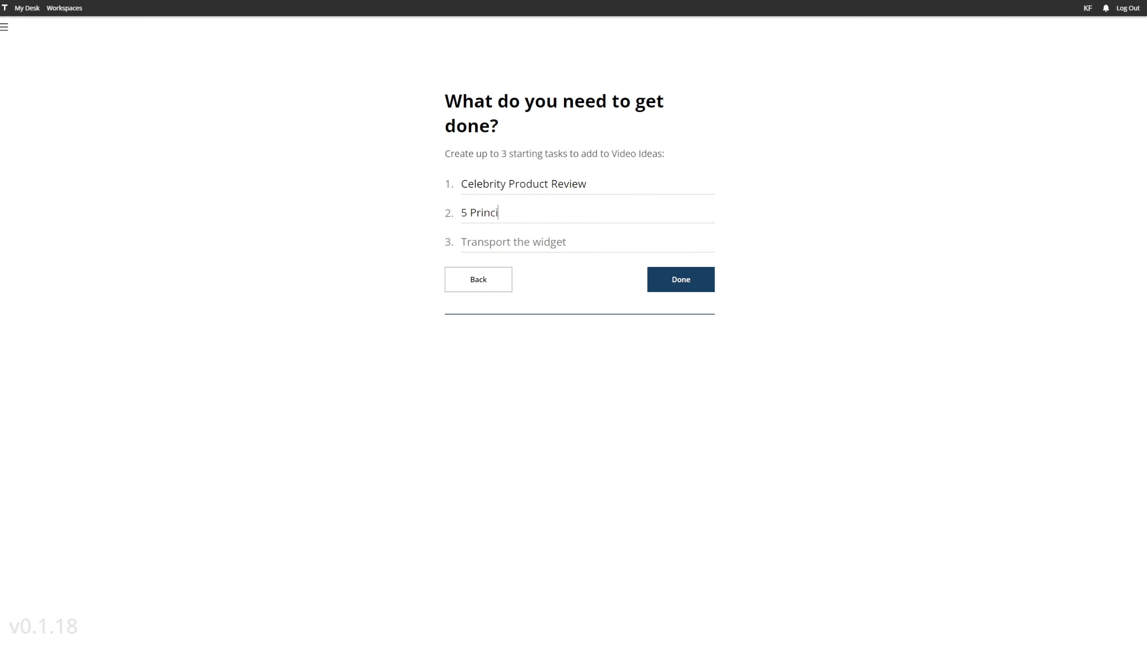
pyautogui.write('ples of Virtual Reality Design')
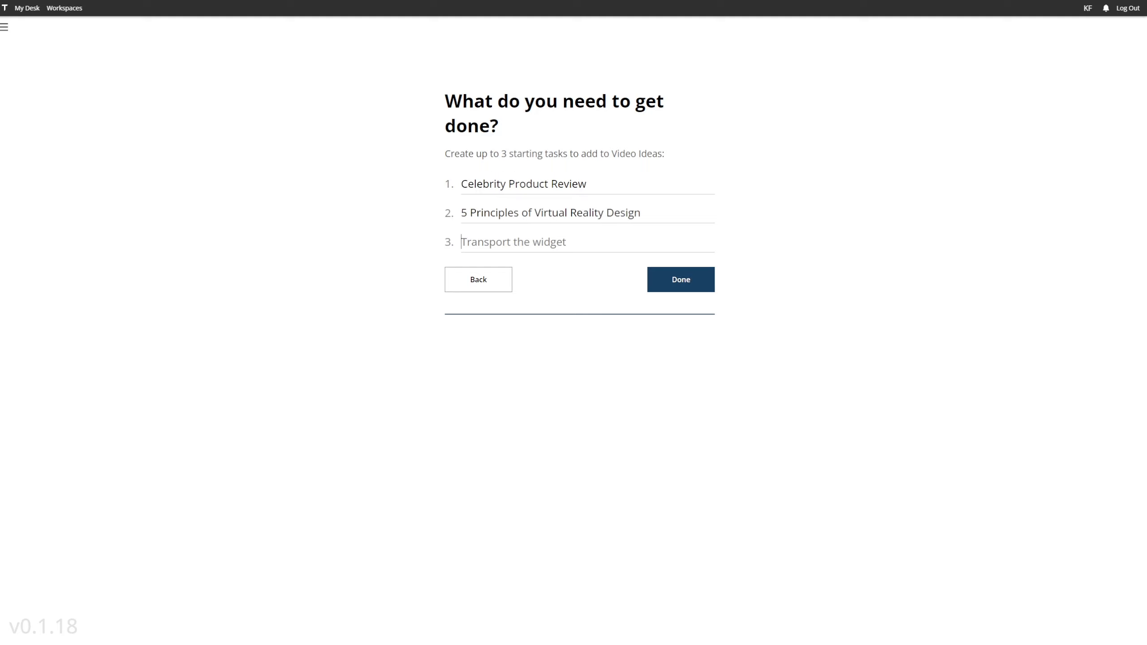
pyautogui.press('Tab')
pyautogui.write('How to Design A Room In VR')
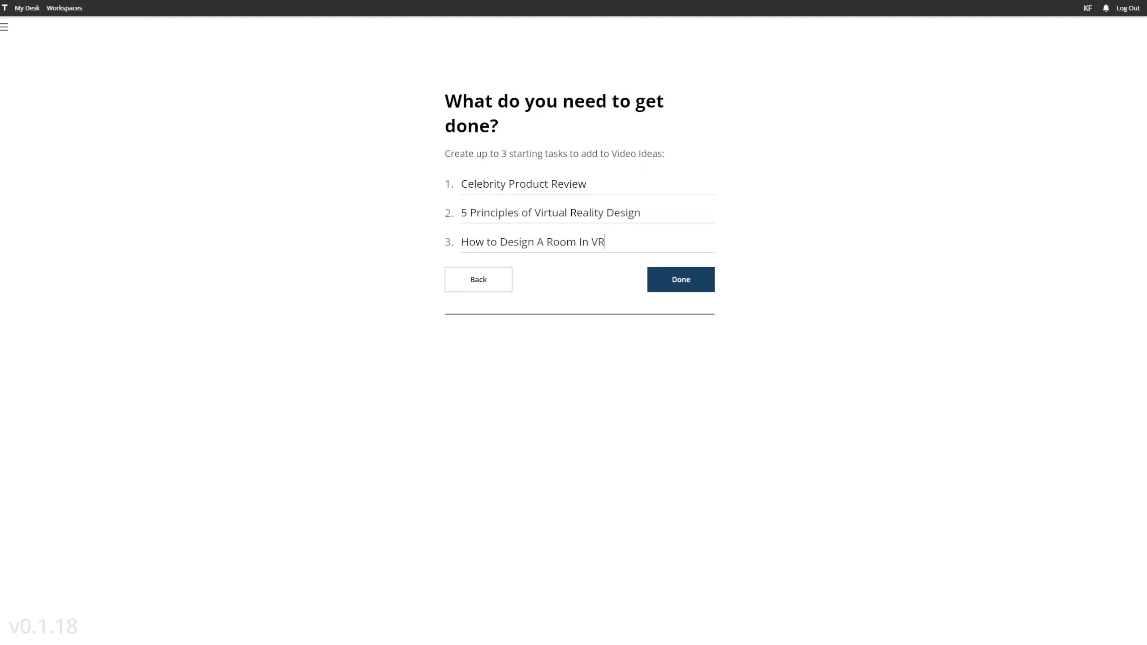
pyautogui.click(678, 291)
pyautogui.click(555, 177)
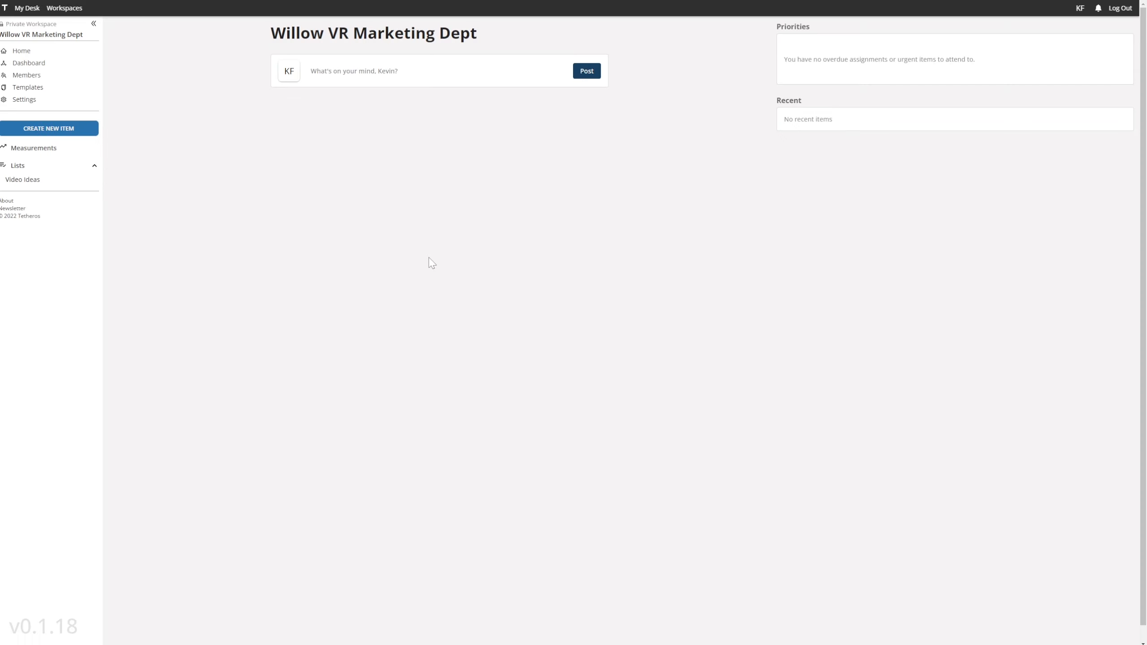
# Invite additional team members to the Willow VR Marketing Dept workspace, including one with the Leader role
pyautogui.click(30, 76)
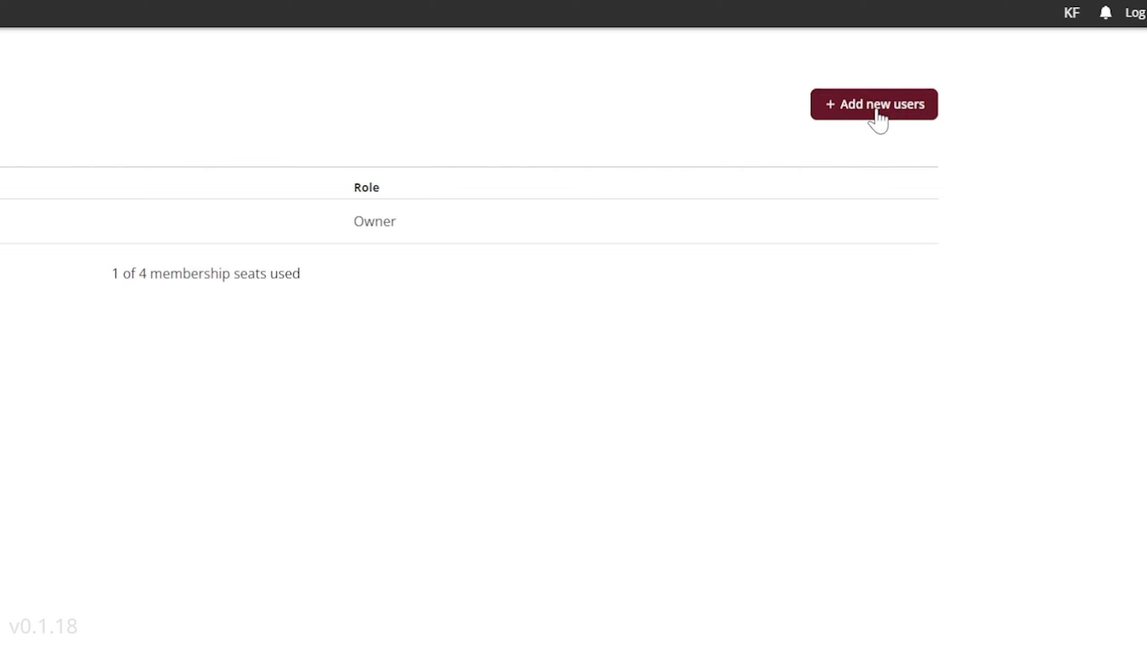
pyautogui.click(876, 116)
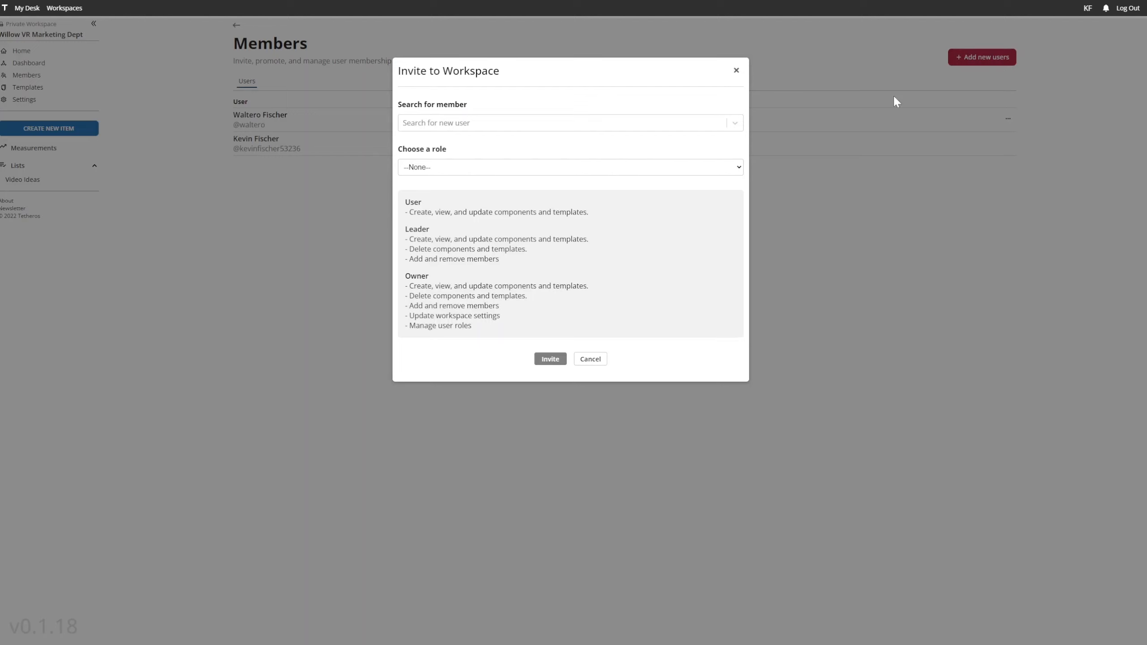
pyautogui.click(521, 126)
pyautogui.write('Oliv')
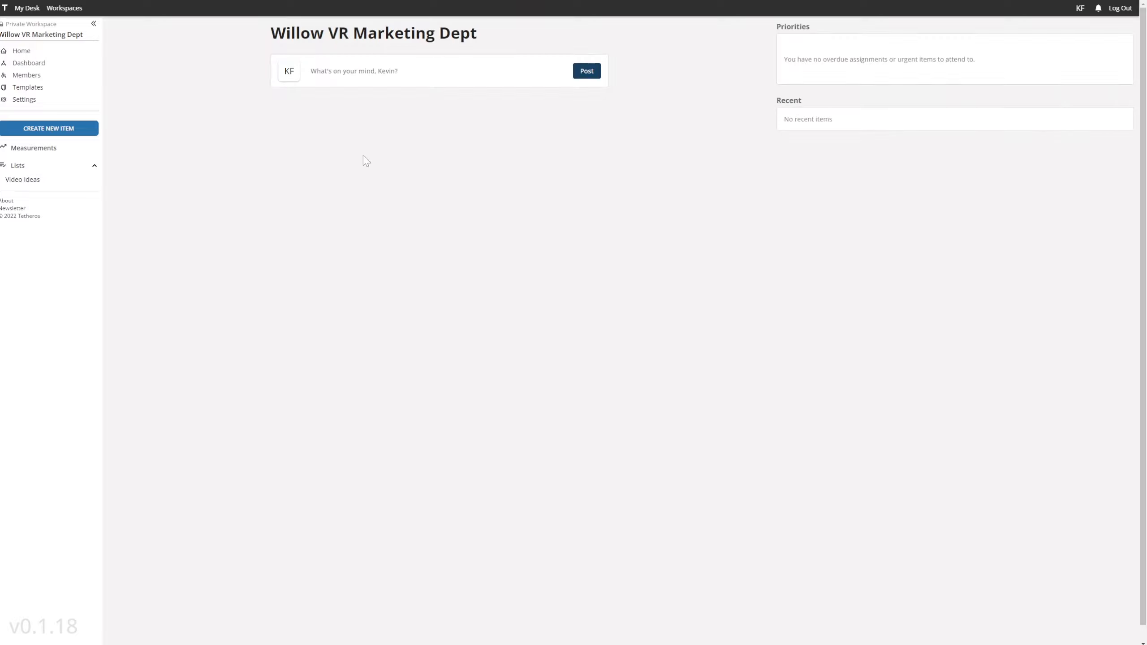
# Post a workspace update greeting the team, naming the Labor Day event and marketing growth objectives as main initiatives, and asking members to review them
pyautogui.click(349, 71)
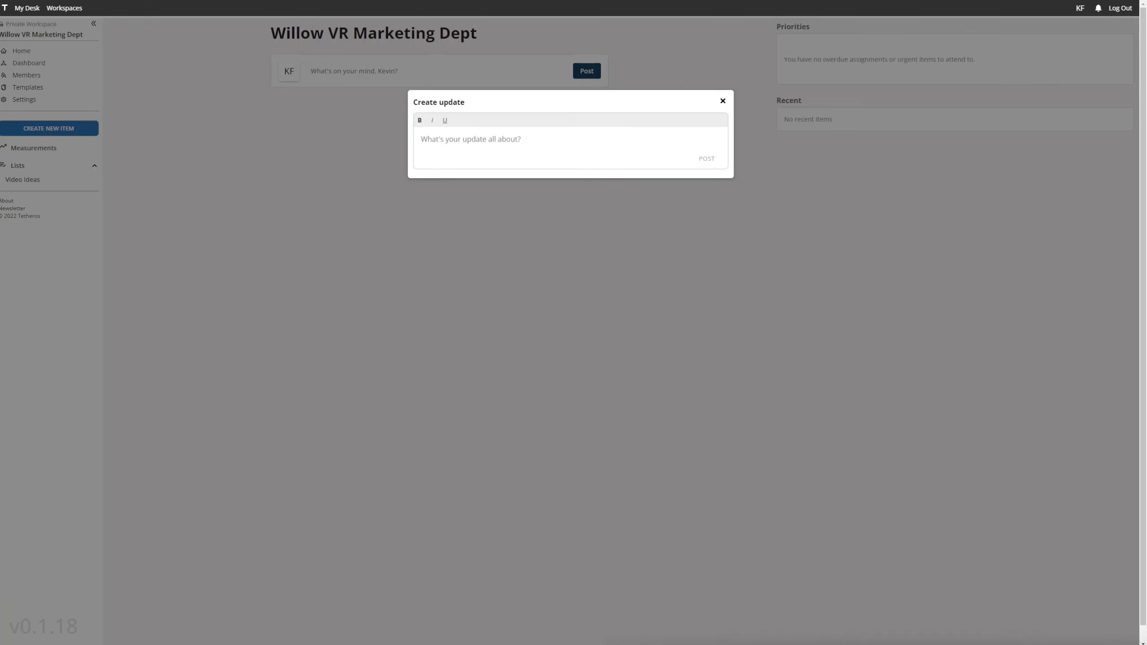
pyautogui.write('Hi, team!')
pyautogui.press('Return')
pyautogui.press('Return')
pyautogui.write("I'm excited about the cool things we're going")
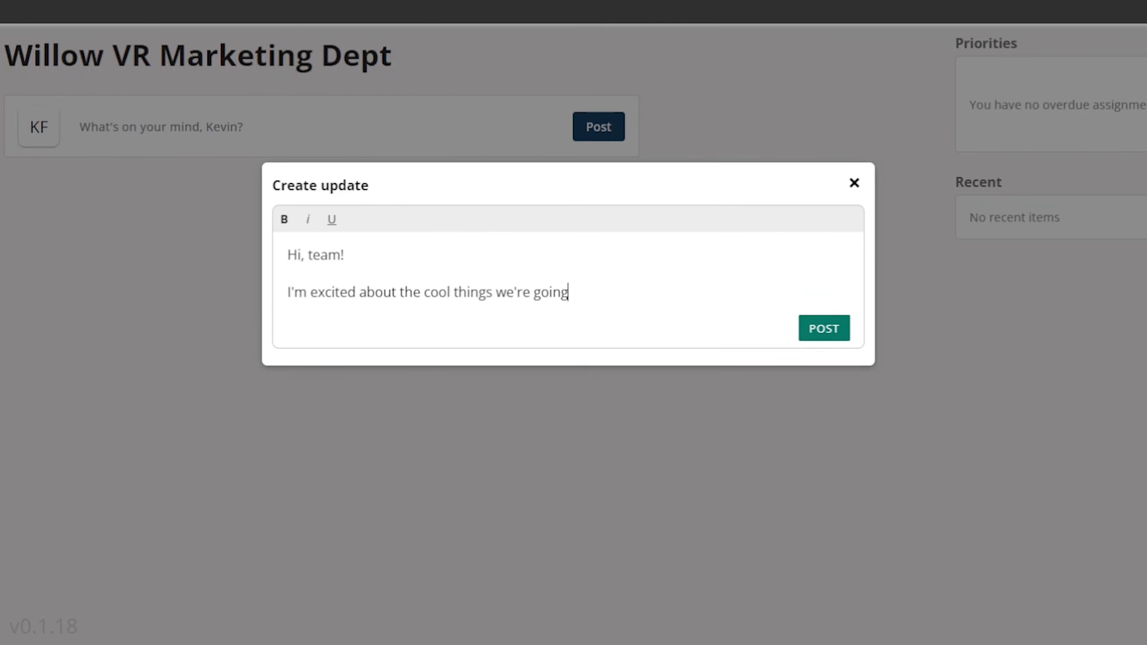
pyautogui.write(' to do together.  We have two main initiatives to focus on right now: our Labor D')
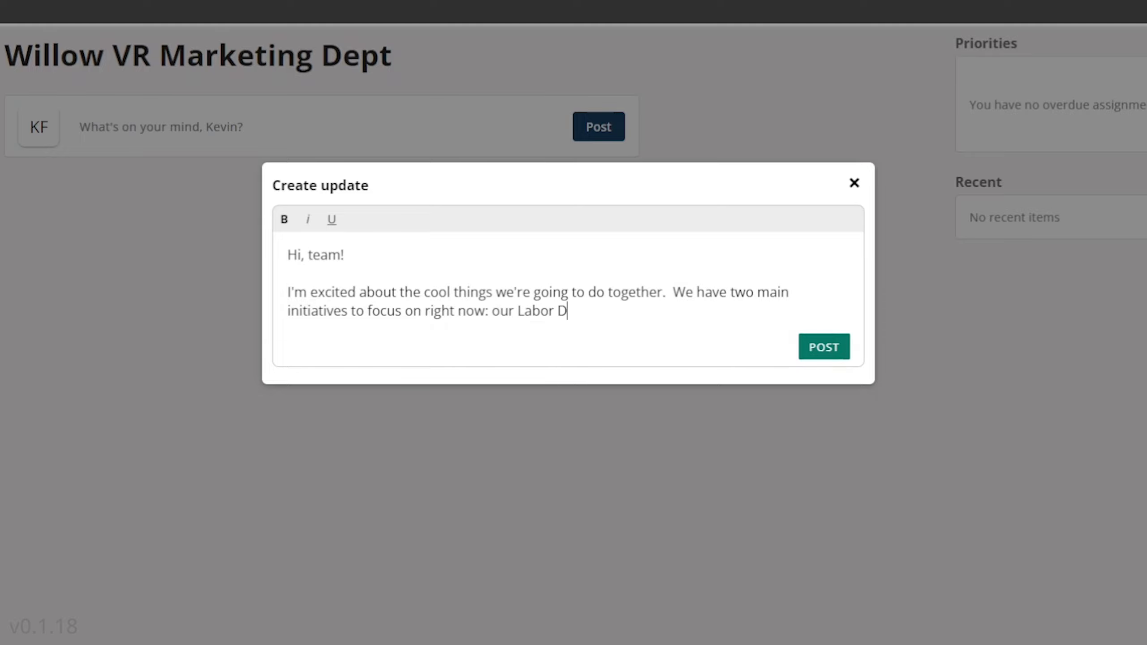
pyautogui.write('ay event and our growth objectives for marketing.  Please review the')
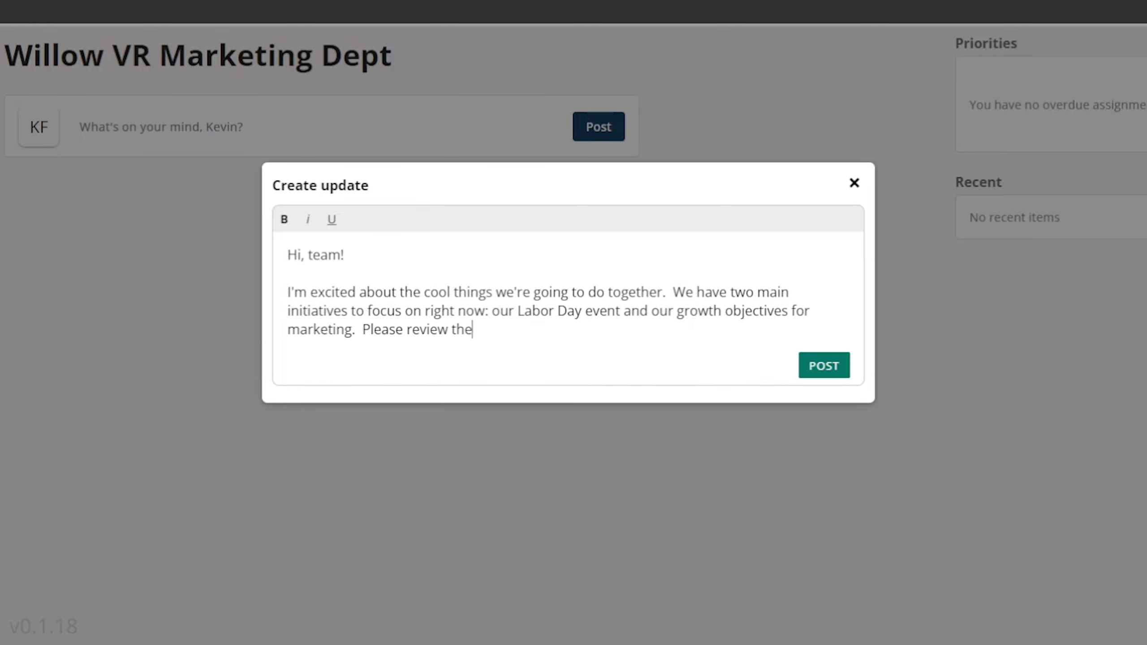
pyautogui.write('m when you have time and let me know if you have any questions.')
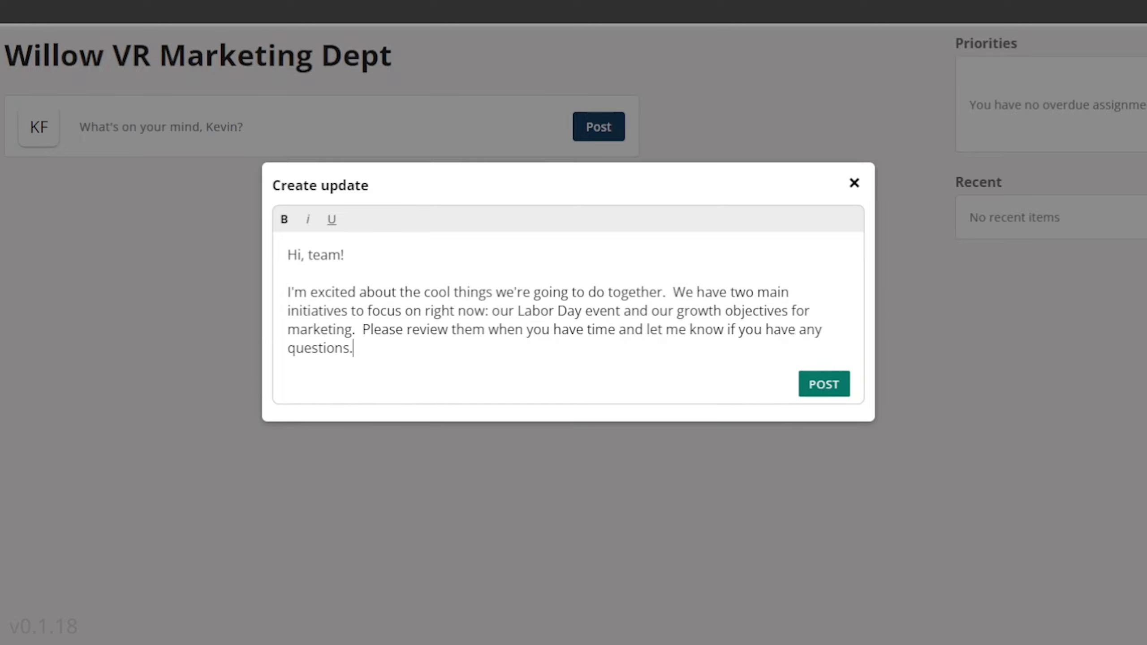
pyautogui.click(824, 384)
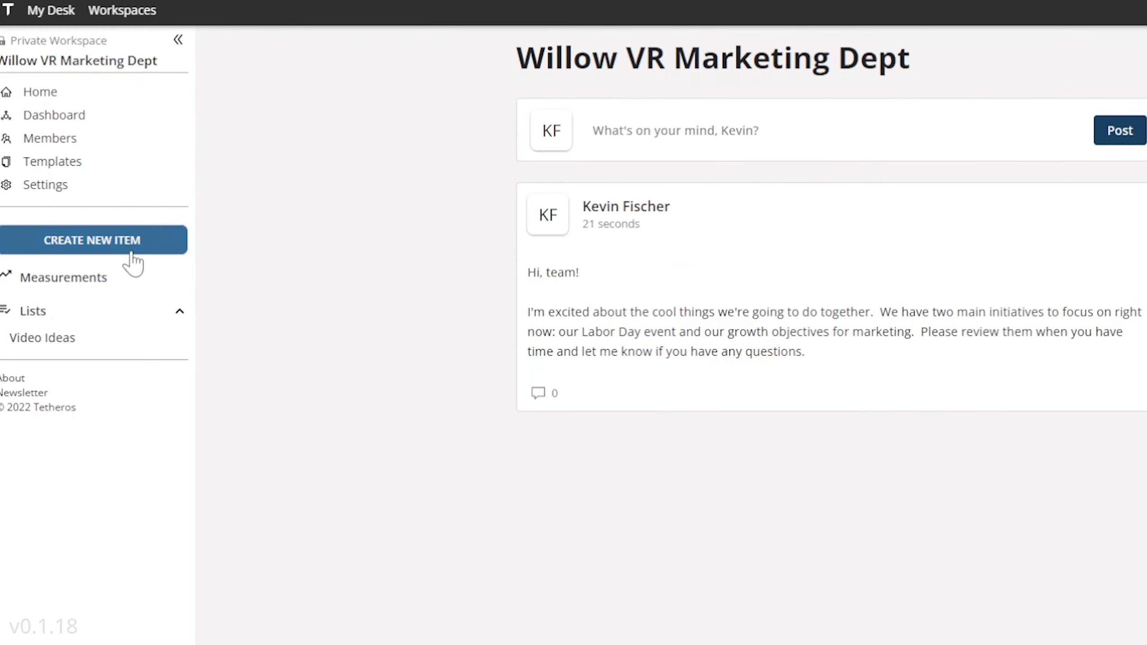
# Start a new initiative named Labor Day with the category Other and proceed to its timeline
pyautogui.click(65, 129)
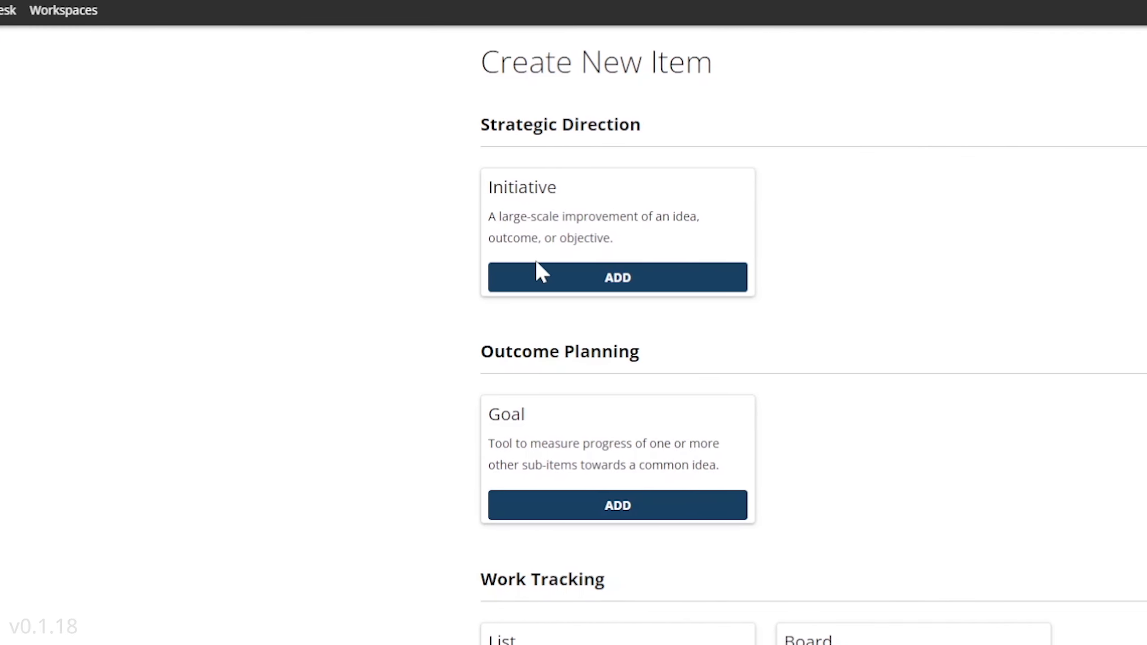
pyautogui.click(537, 265)
pyautogui.write('Labo')
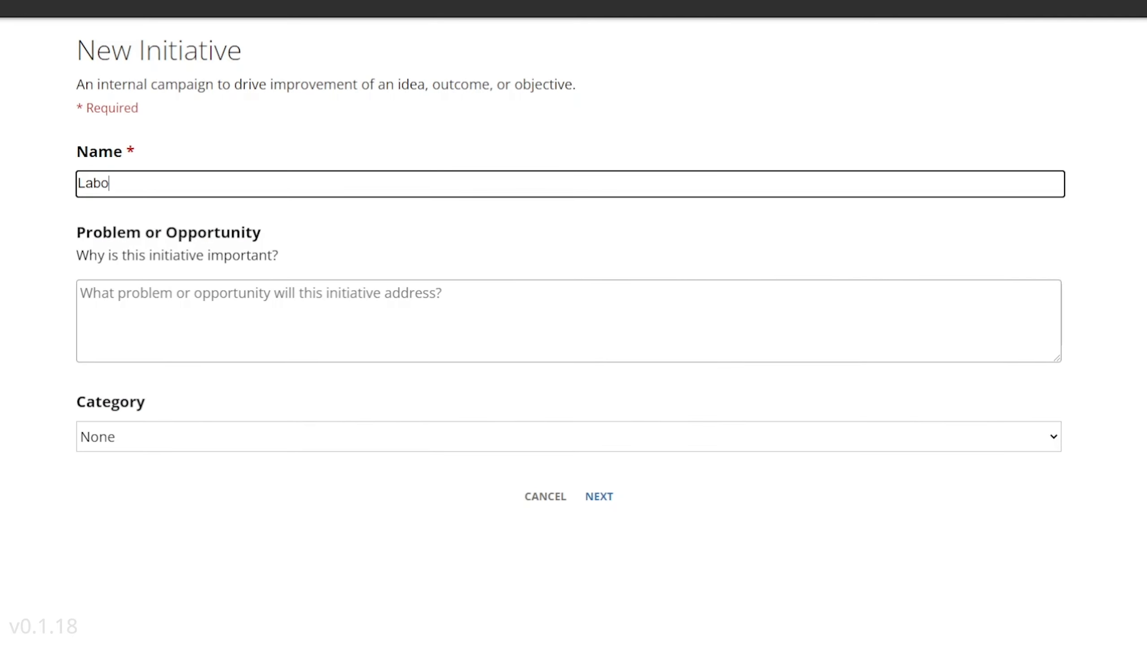
pyautogui.write('r Day')
pyautogui.click(580, 439)
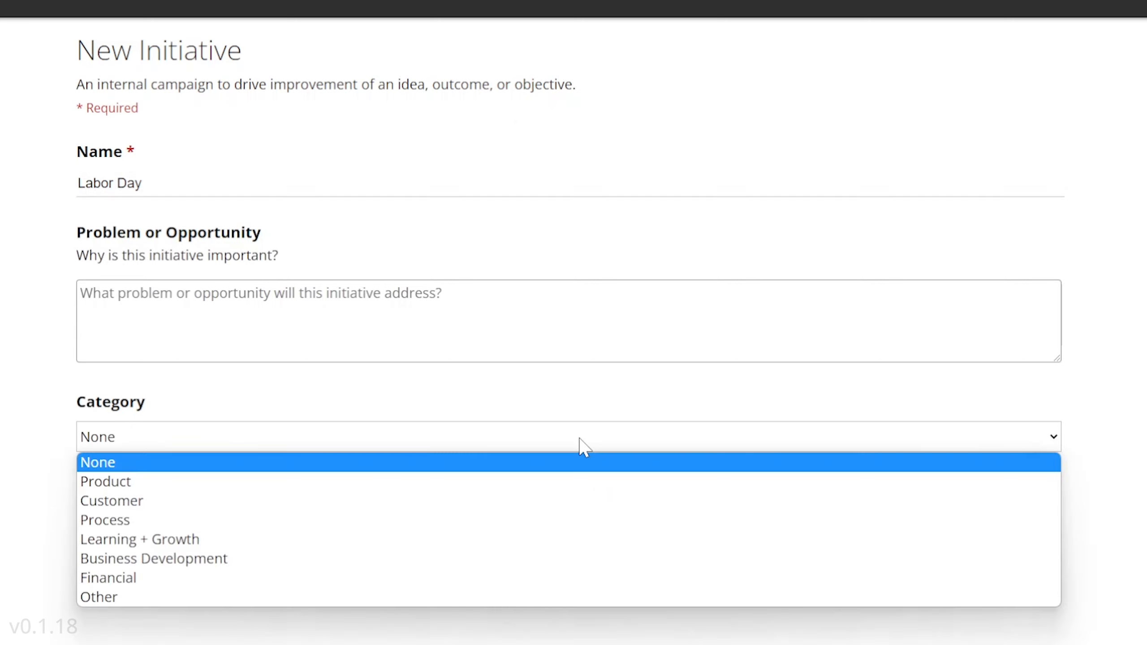
pyautogui.click(191, 597)
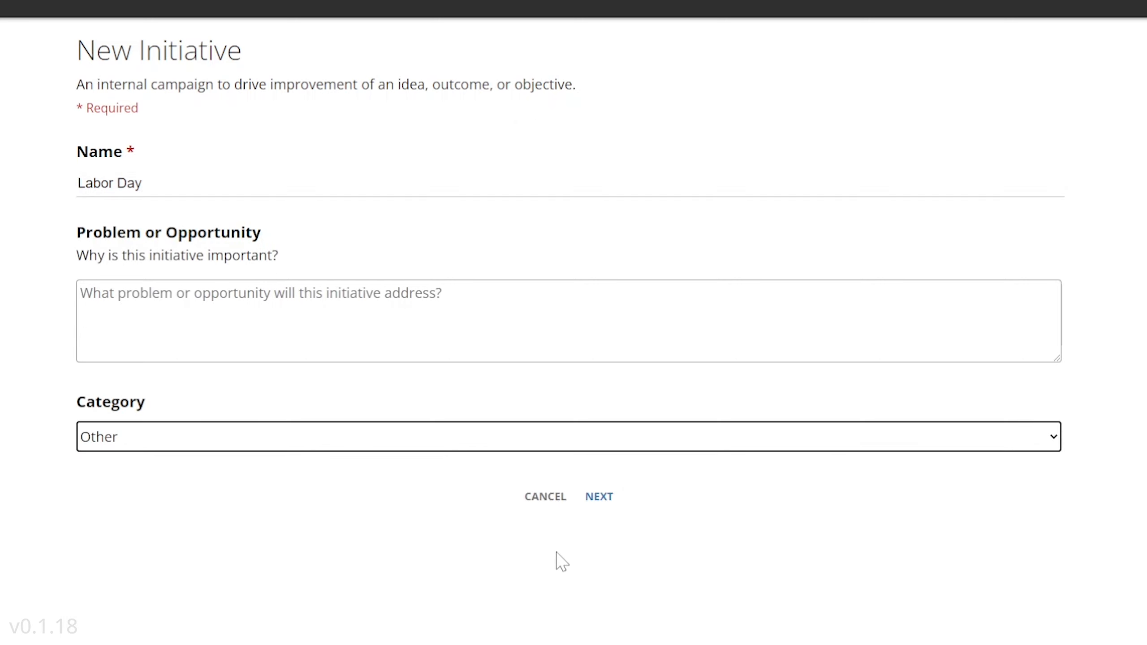
pyautogui.click(598, 498)
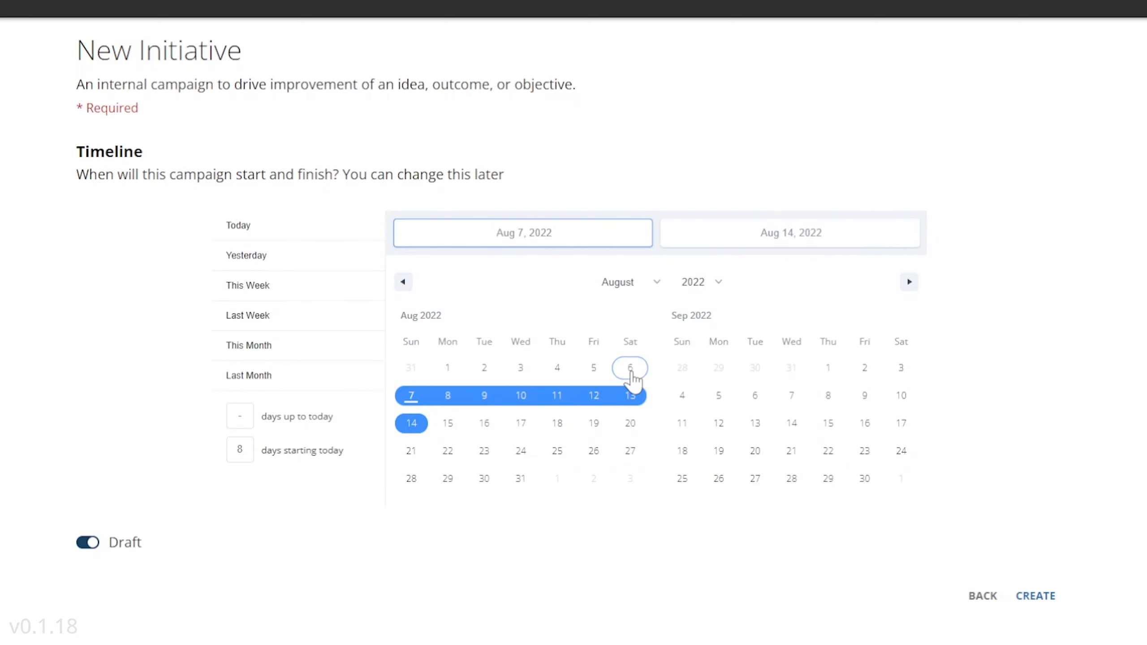
# Set the Labor Day initiative's end date to September 5, 2022 and create the initiative
pyautogui.click(799, 235)
pyautogui.click(909, 282)
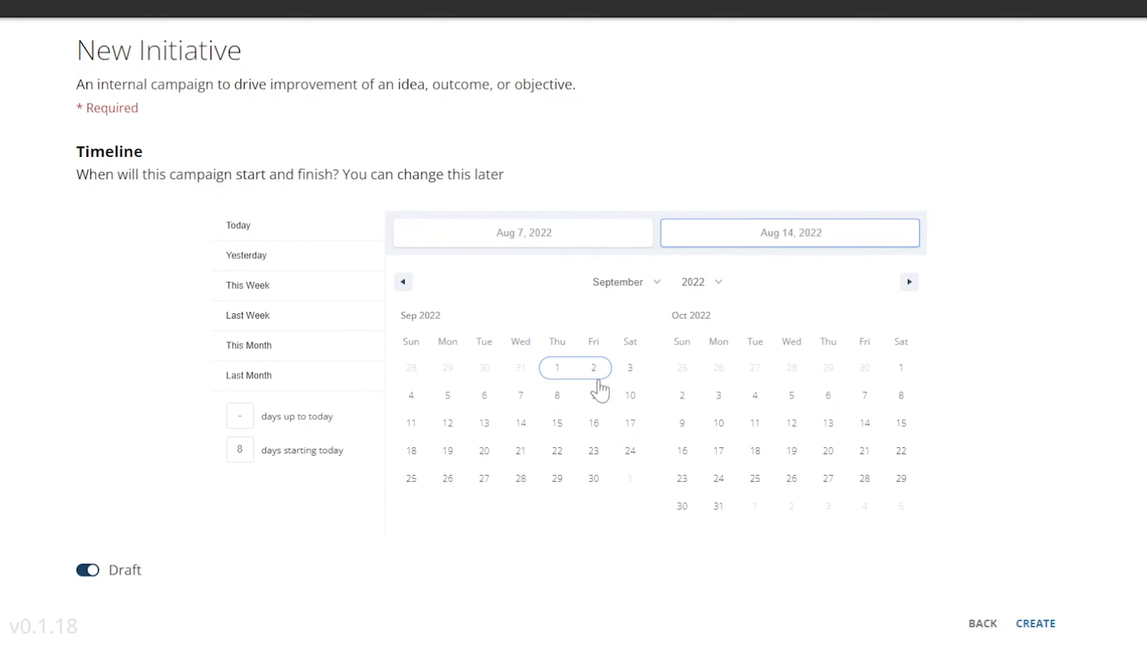
pyautogui.click(448, 395)
pyautogui.click(925, 435)
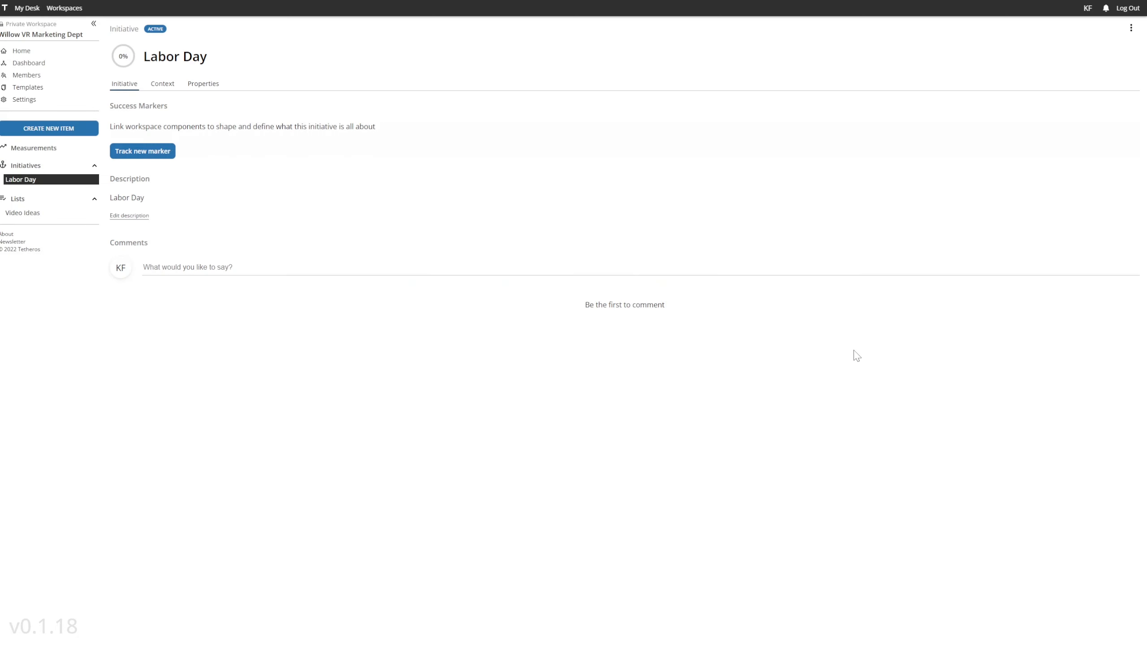
# Replace the Labor Day description with text about improving direct sales and brand awareness during November to increase market share and gain larger opportunities
pyautogui.click(142, 217)
pyautogui.write('To improve direct sales and brand awareness during November so we can increase market share in our niche and position ourselves for larger opportunities.')
pyautogui.click(118, 245)
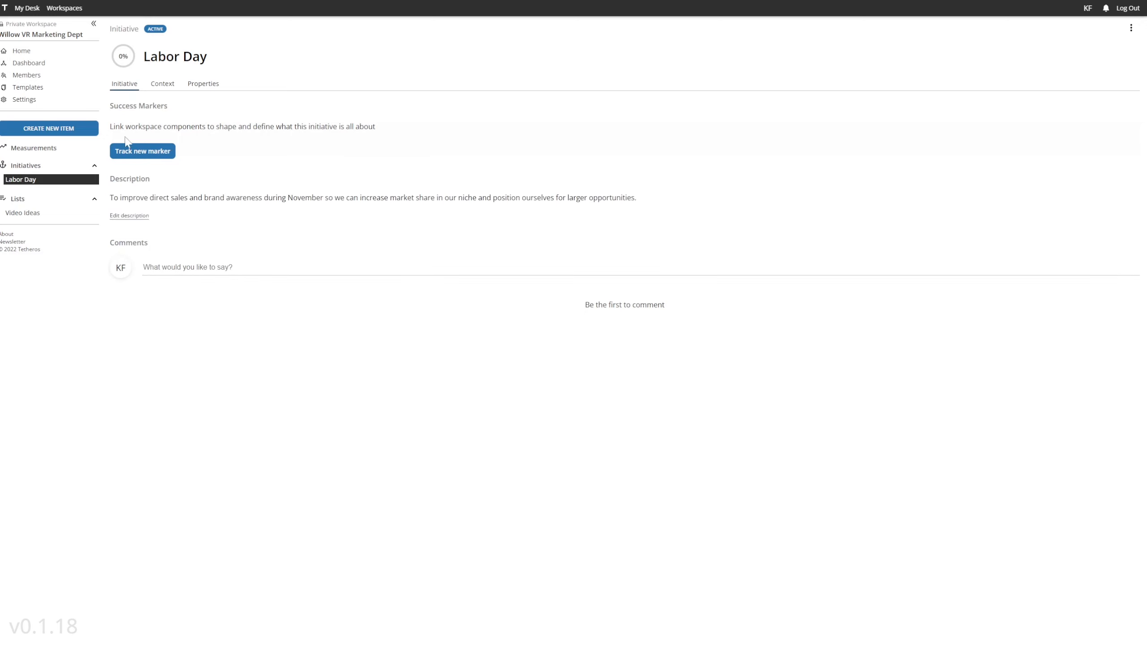
# Start another initiative named Q3 Growth with the category Customer and proceed to its timeline
pyautogui.click(34, 131)
pyautogui.click(351, 152)
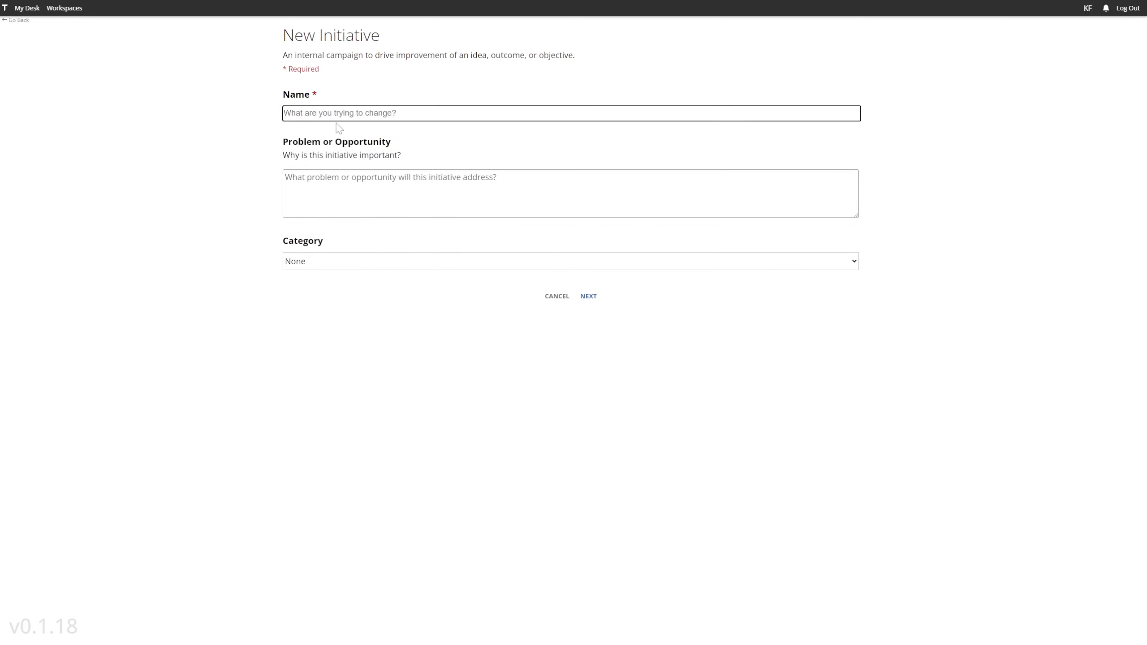
pyautogui.write('Q3 Growth')
pyautogui.click(568, 262)
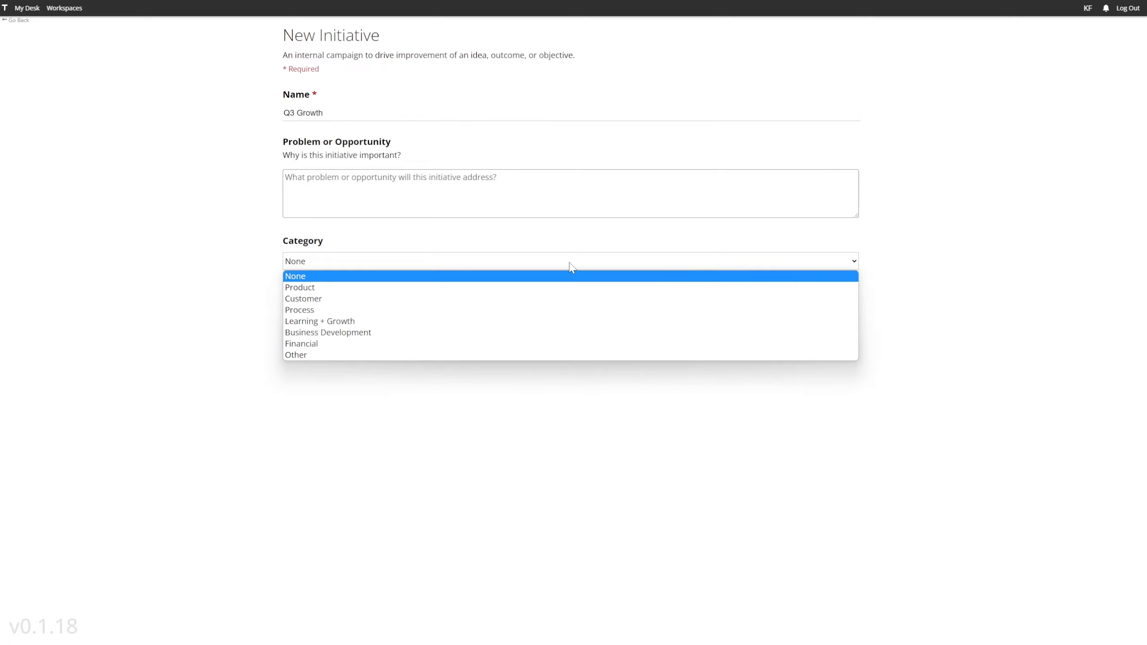
pyautogui.click(400, 300)
pyautogui.click(588, 296)
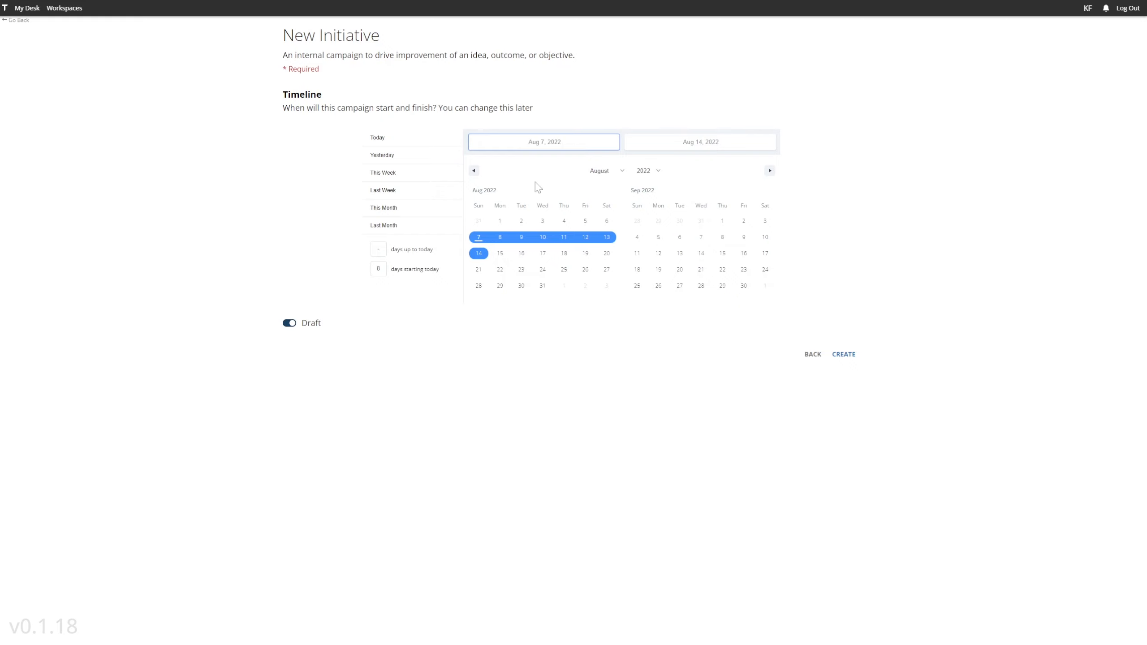
# Set the Q3 Growth timeline from July 1, 2022 to October 31, 2022 and create the initiative
pyautogui.click(474, 170)
pyautogui.click(585, 221)
pyautogui.doubleClick(769, 171)
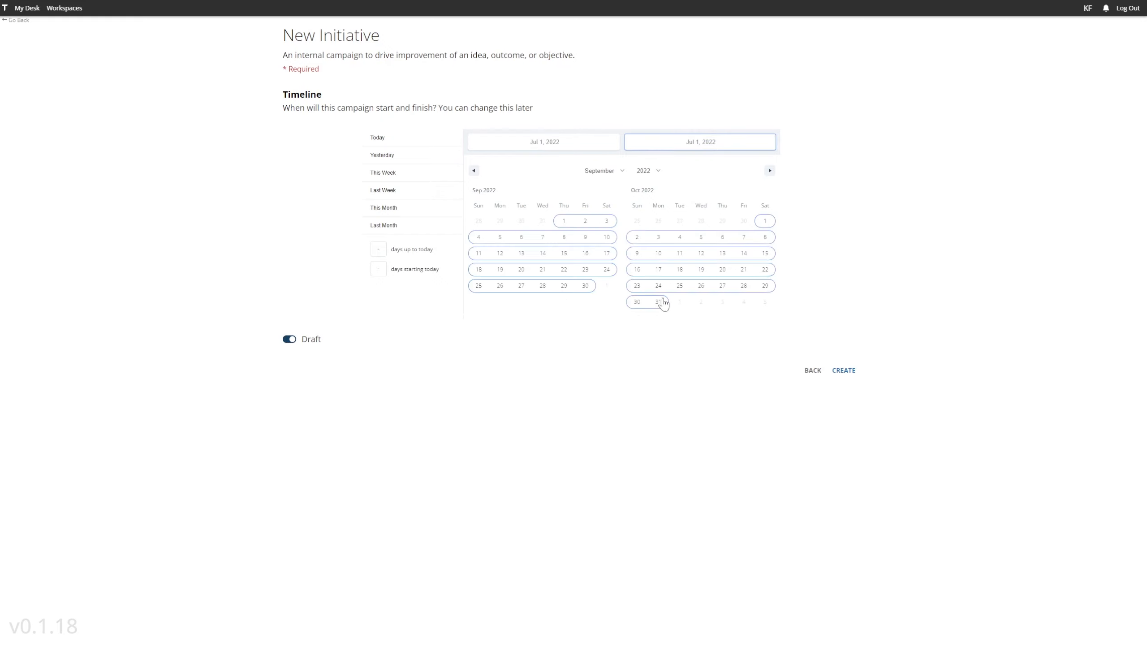
pyautogui.click(659, 302)
pyautogui.click(844, 370)
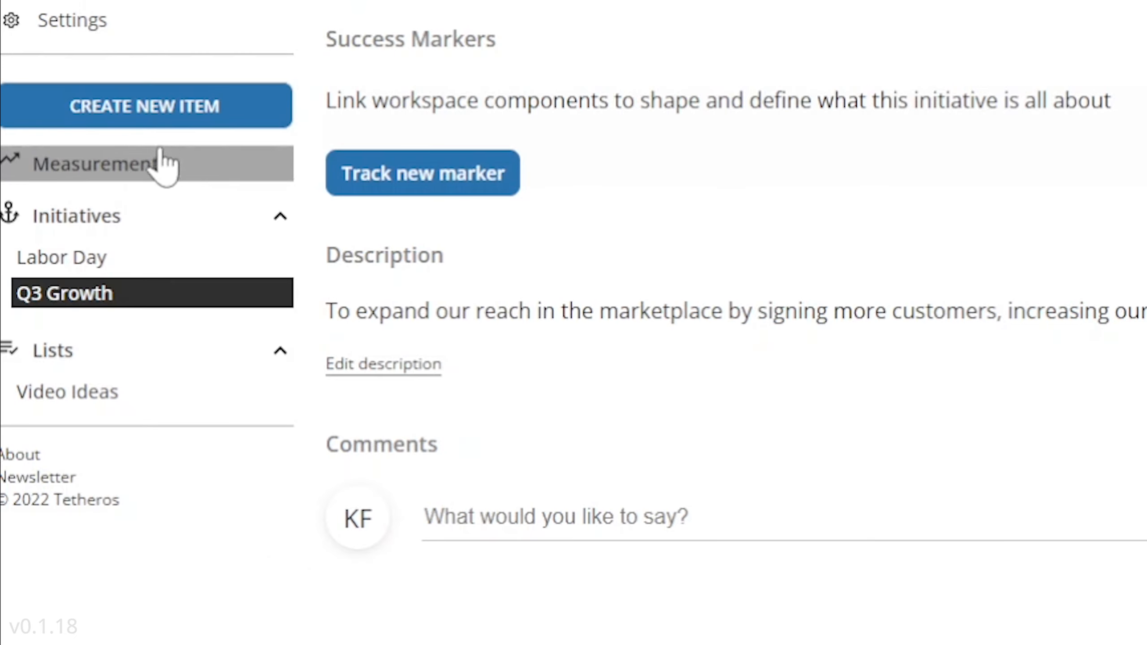
# Create a key performance indicator named Direct Sales in the workspace's measurements, with a starting value of 0
pyautogui.click(35, 150)
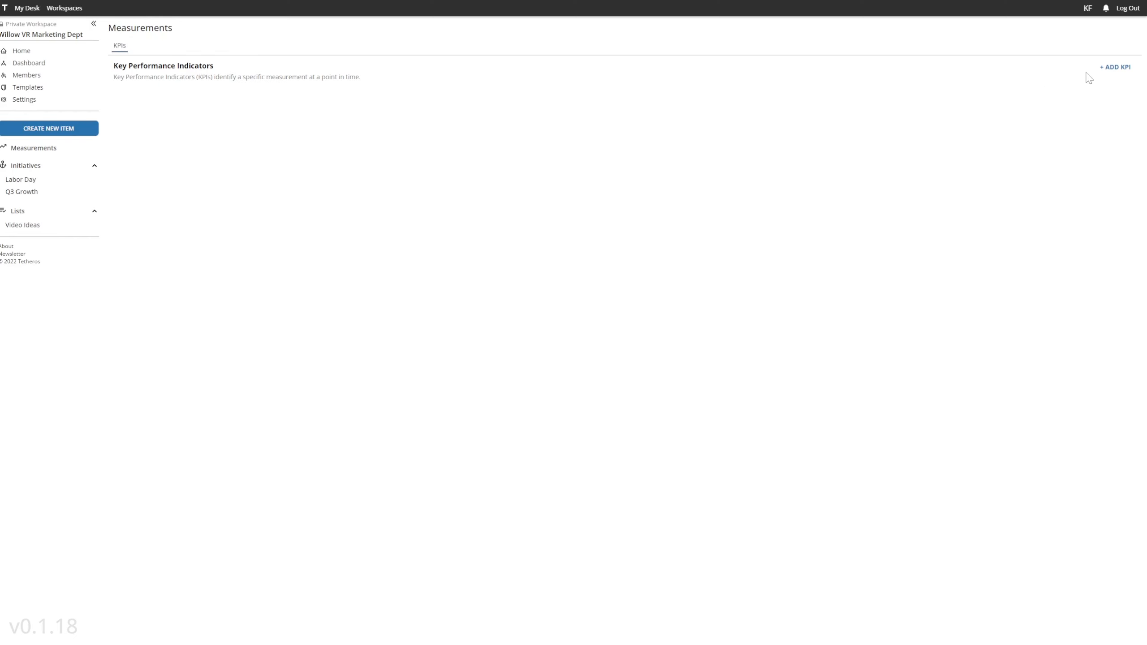
pyautogui.click(1111, 68)
pyautogui.write('Direct Sales')
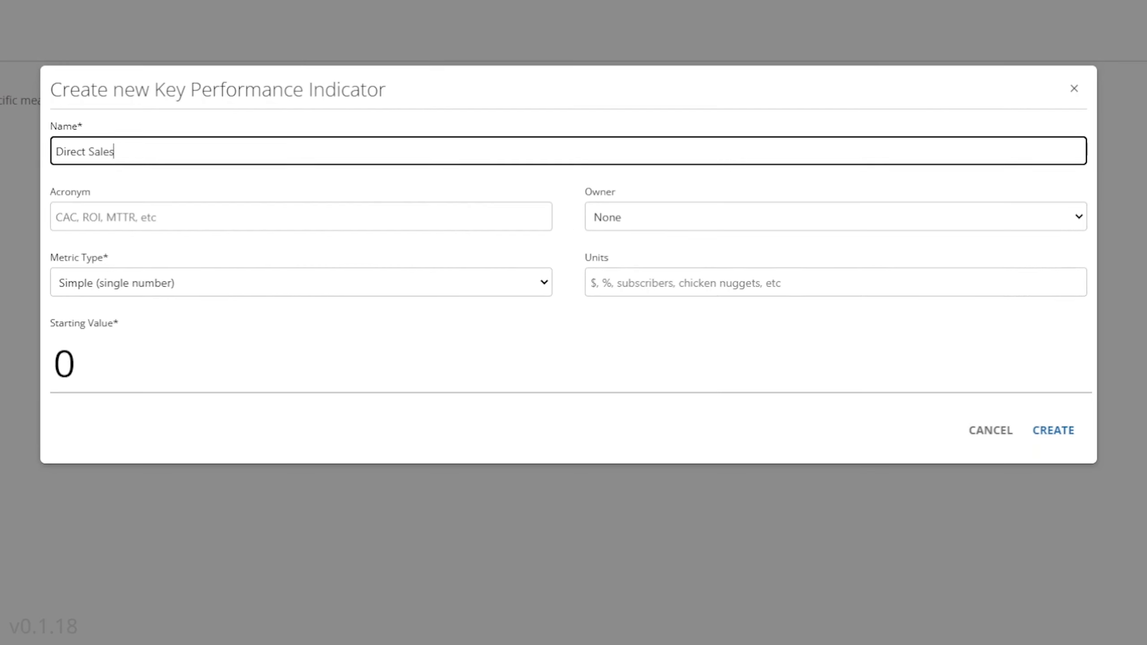
pyautogui.click(719, 178)
pyautogui.click(420, 142)
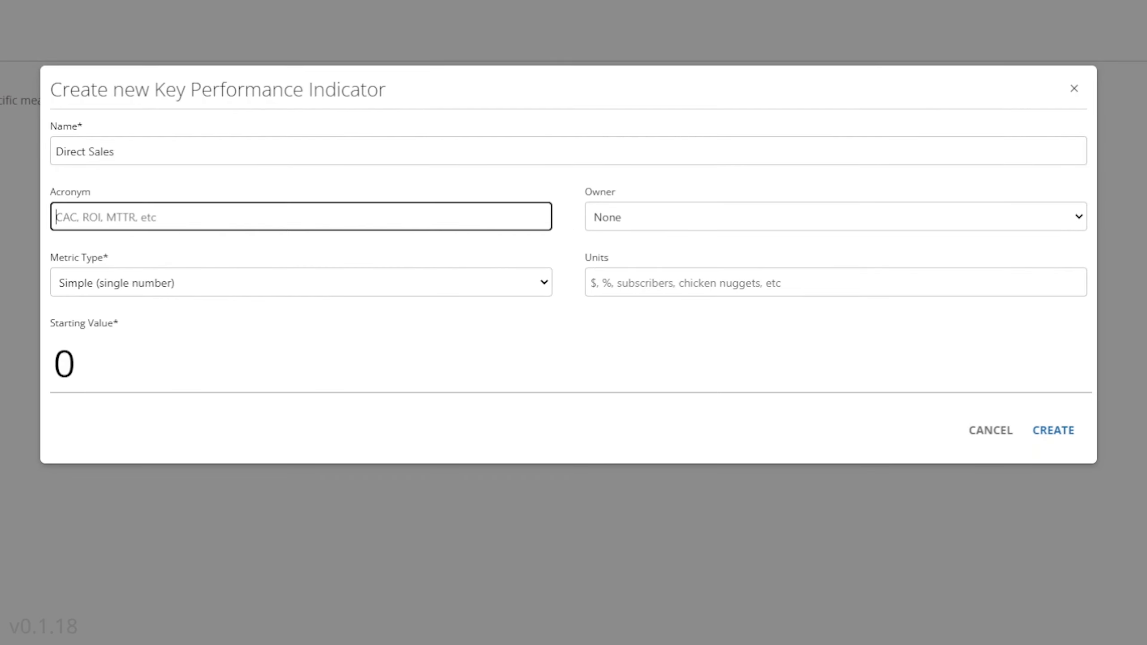
pyautogui.click(1053, 429)
# Add the key performance indicators Marketing Qualified Leads and Labor Day Discount Uses
pyautogui.click(1115, 67)
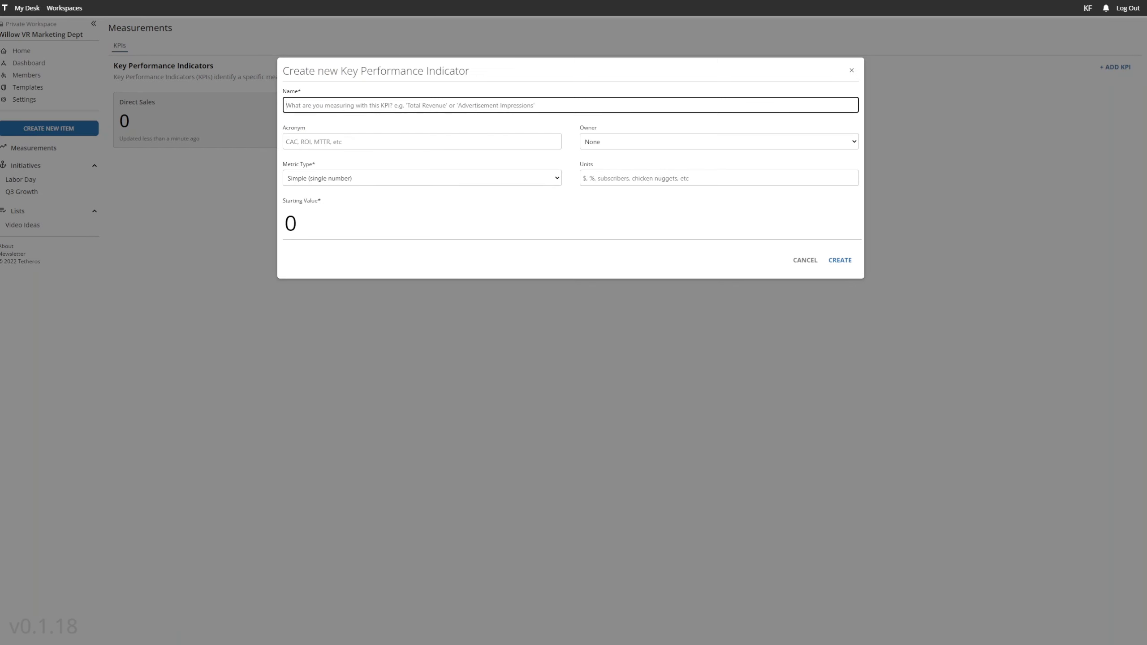
pyautogui.write('Labor Day Discount Uses')
pyautogui.press('Tab')
pyautogui.write('LD')
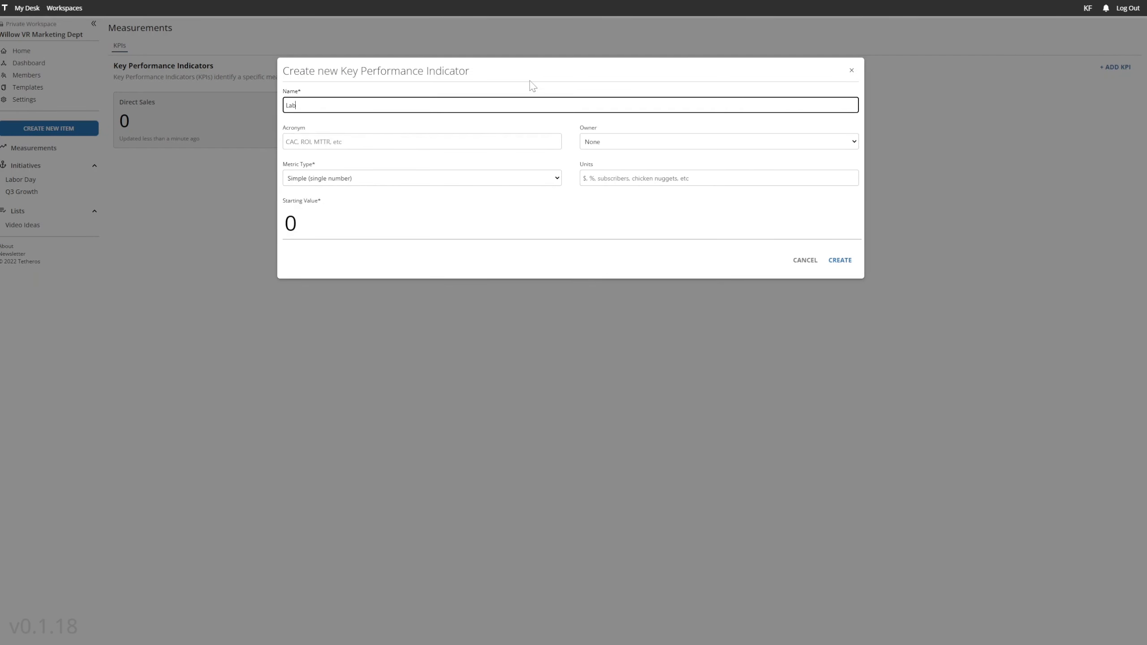
pyautogui.write('or Day Discount Uses')
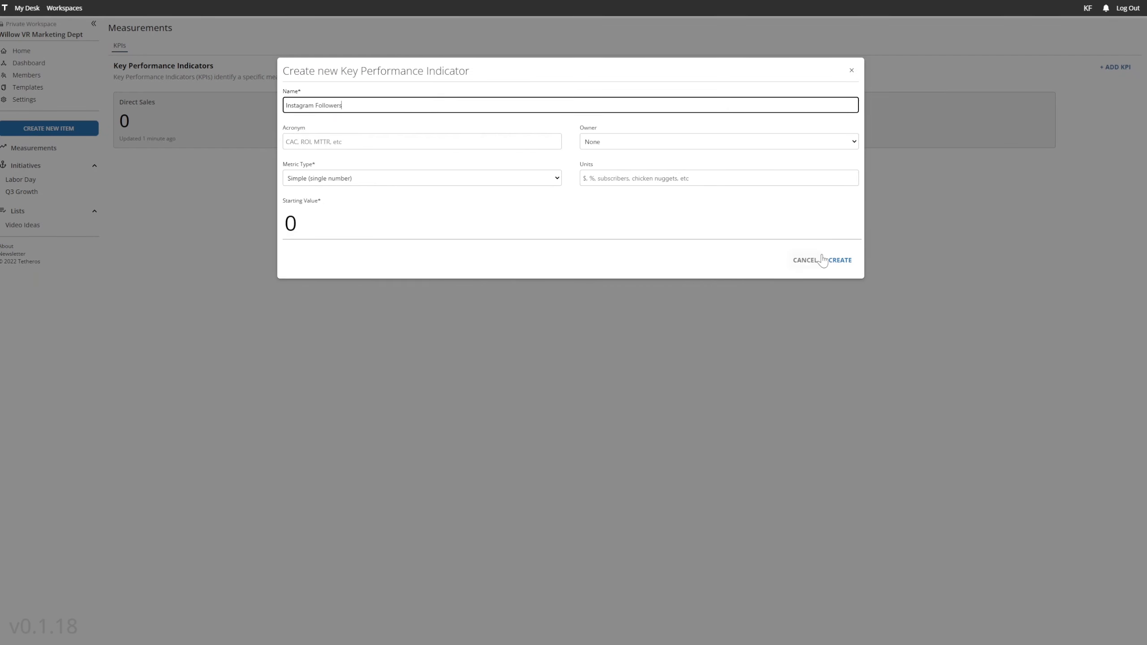
# Create the Instagram Followers key performance indicator with a starting value of 12610
pyautogui.doubleClick(284, 228)
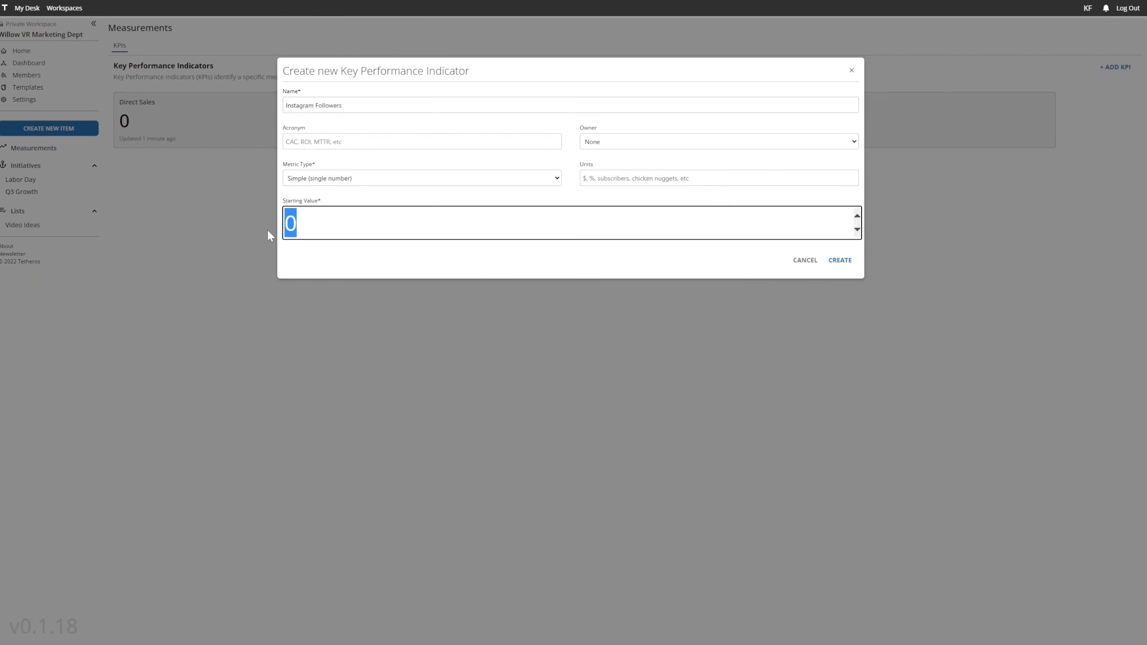
pyautogui.write('12610')
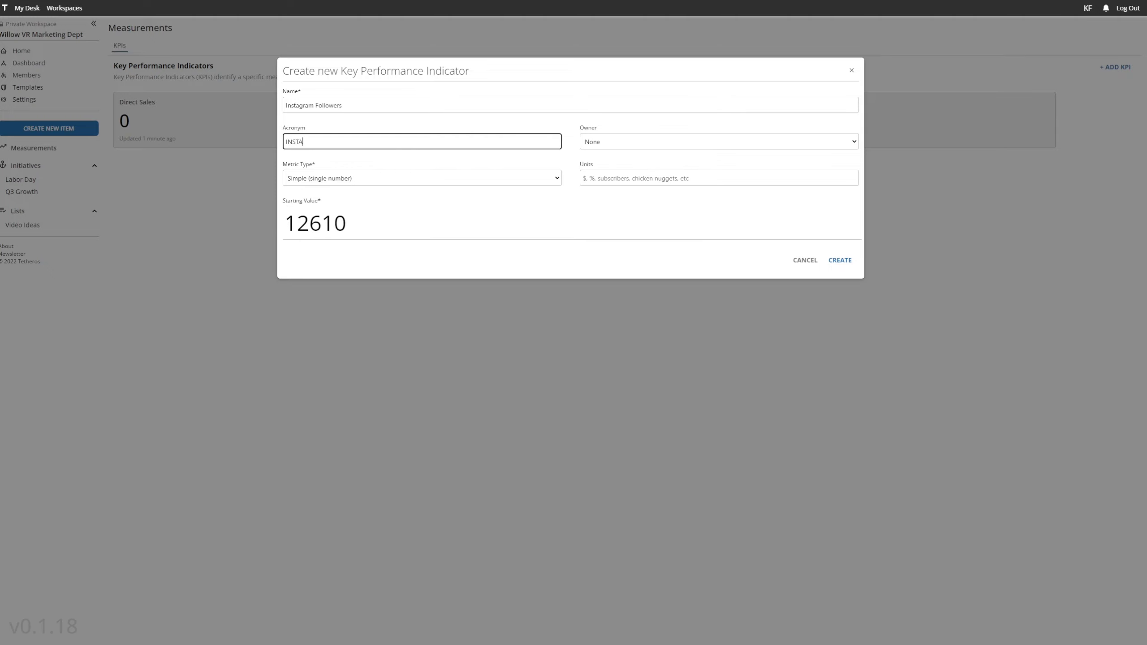
pyautogui.press('Tab')
pyautogui.press('Return')
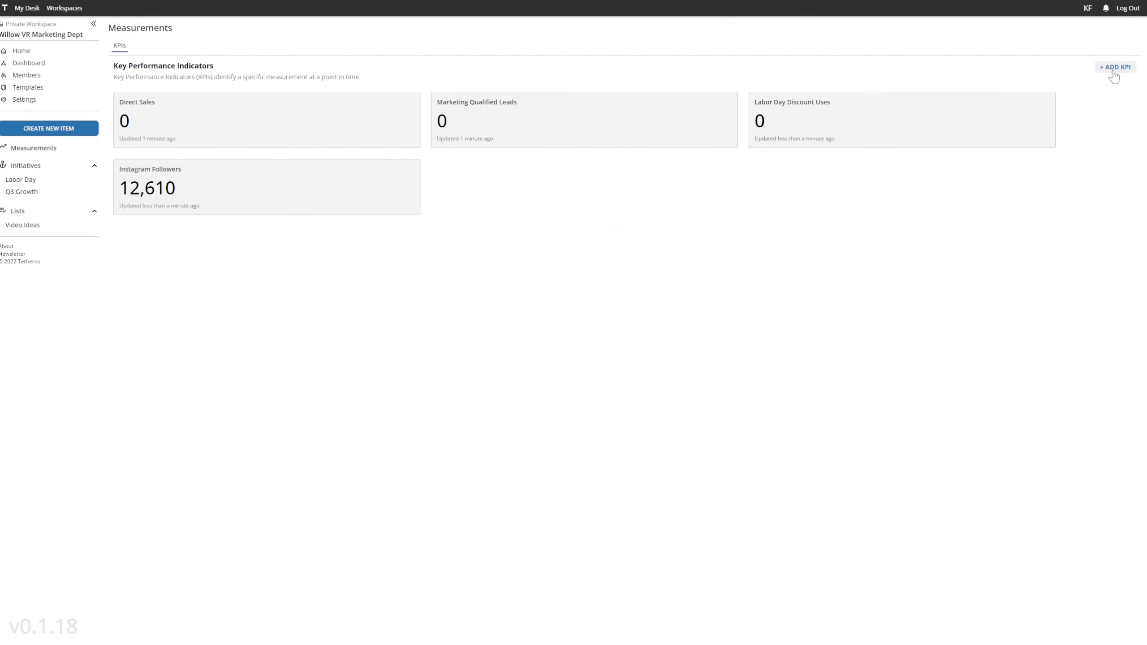
# Create a YouTube Subscribers key performance indicator with acronym YT, subscribers as units and a starting value of 4010
pyautogui.click(1115, 67)
pyautogui.write('YouTube Subscribers')
pyautogui.press('Tab')
pyautogui.write('YT')
pyautogui.press('Tab')
pyautogui.press('Tab')
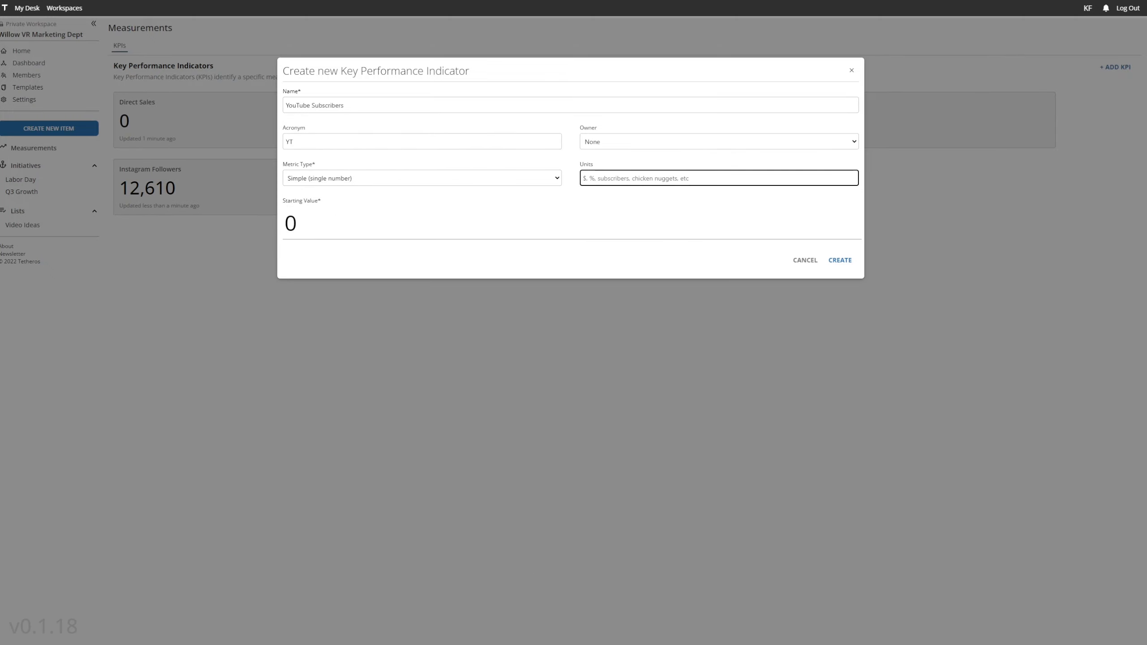
pyautogui.write('subscrib')
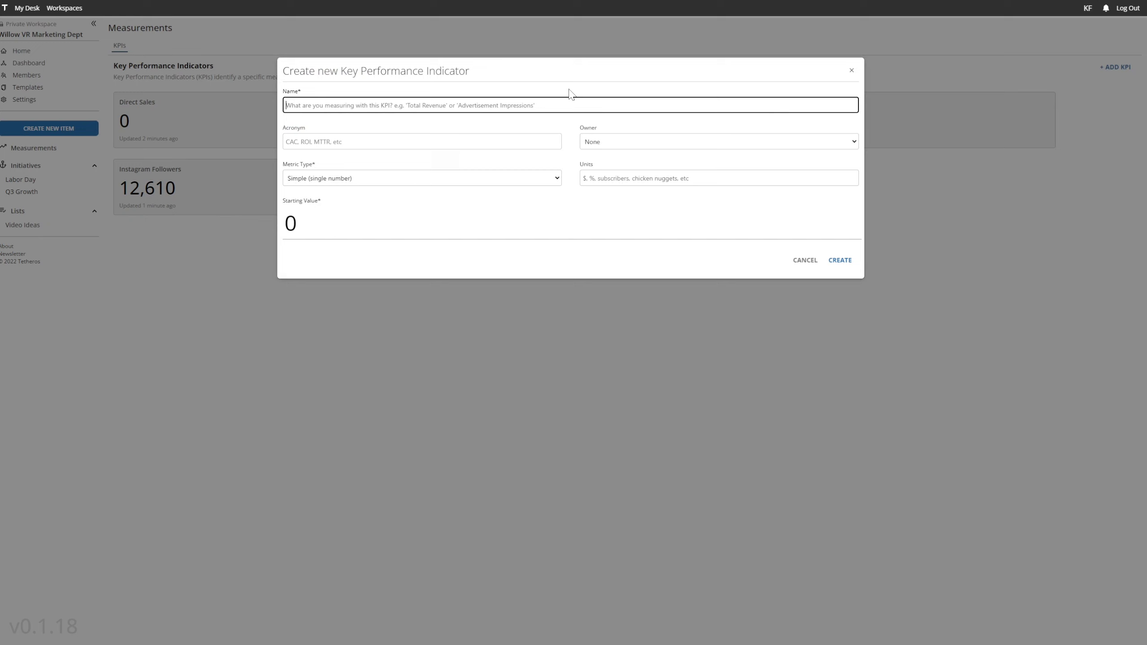
# Create a Newsletter Members key performance indicator with acronym NEWS, members as units and a starting value of 9100
pyautogui.write('nEWSLE')
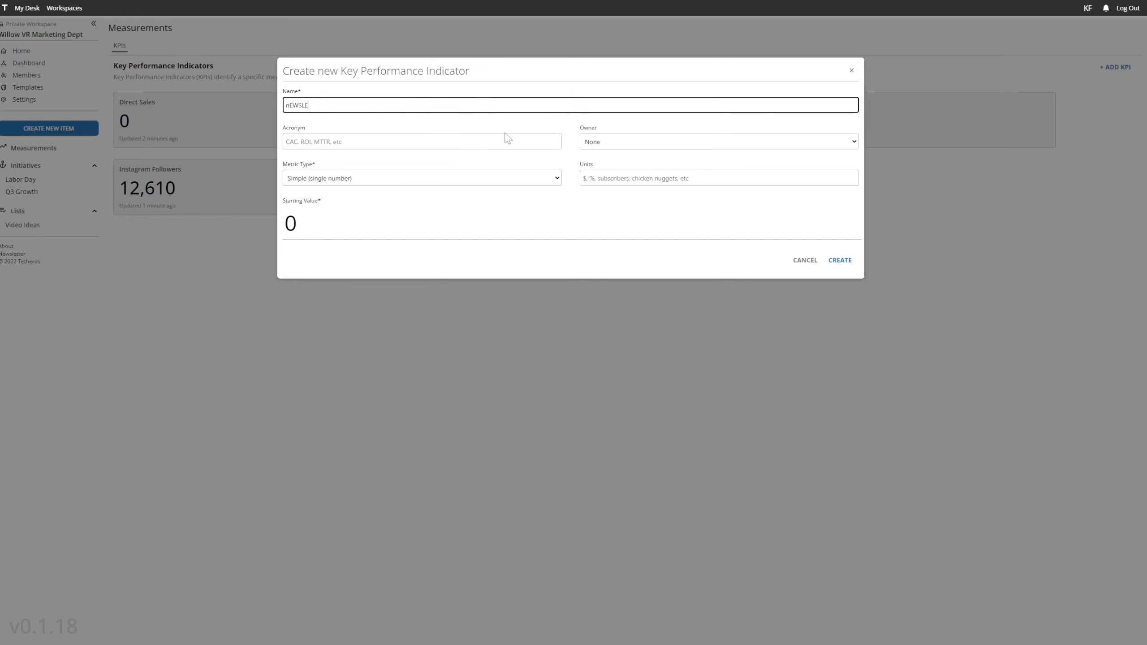
pyautogui.write('tter Members')
pyautogui.press('Tab')
pyautogui.write('NEWS')
pyautogui.press('Tab')
pyautogui.press('Tab')
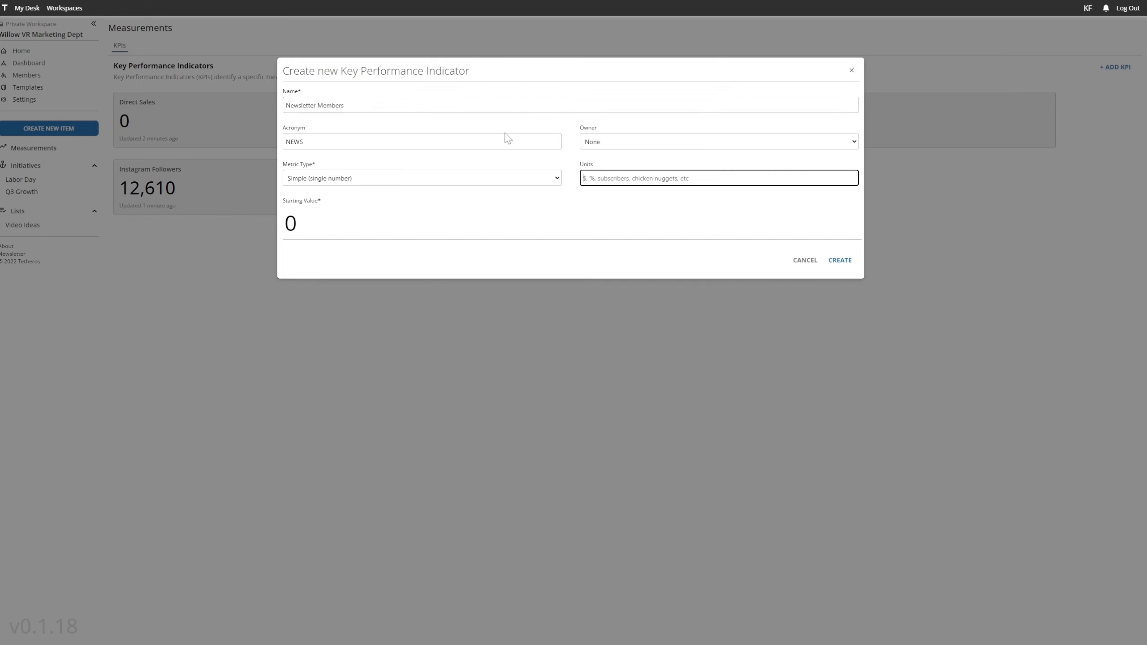
pyautogui.write('members')
pyautogui.press('Tab')
pyautogui.write('9100')
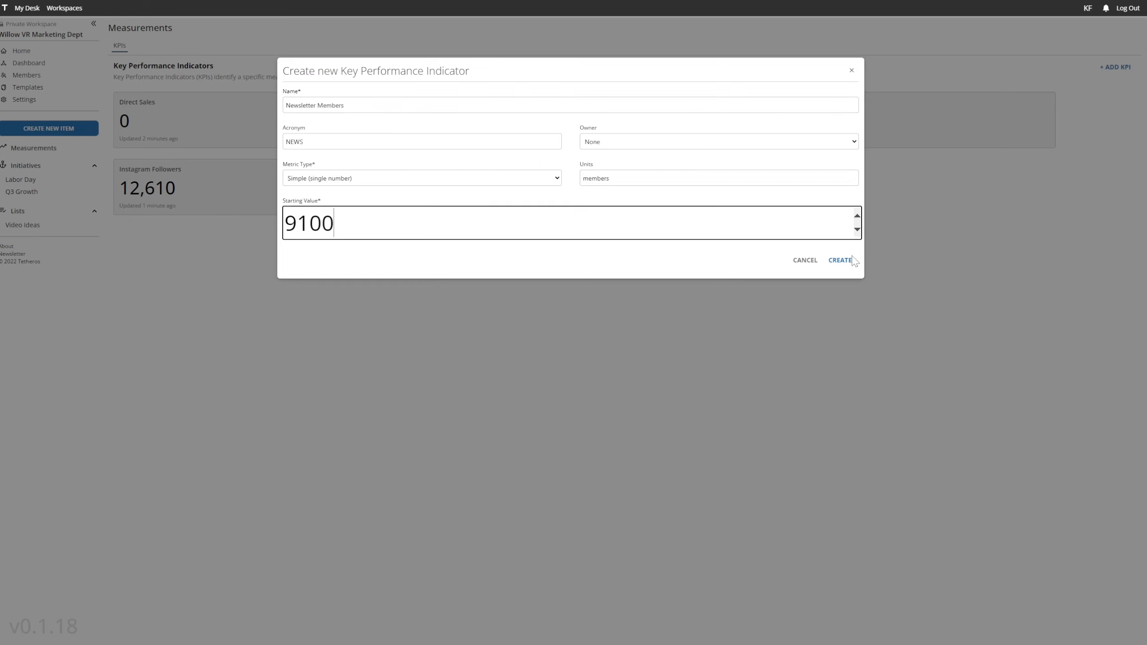
pyautogui.click(849, 260)
# Update the YouTube Subscribers key performance indicator to 4011
pyautogui.click(474, 206)
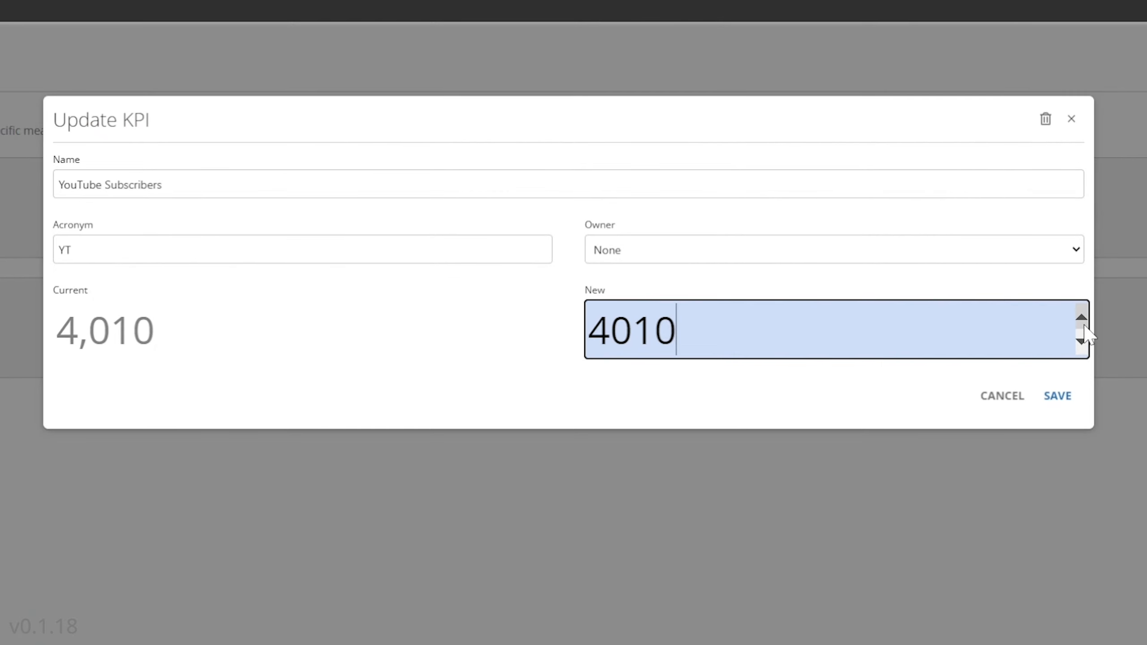
pyautogui.click(979, 228)
pyautogui.click(1068, 396)
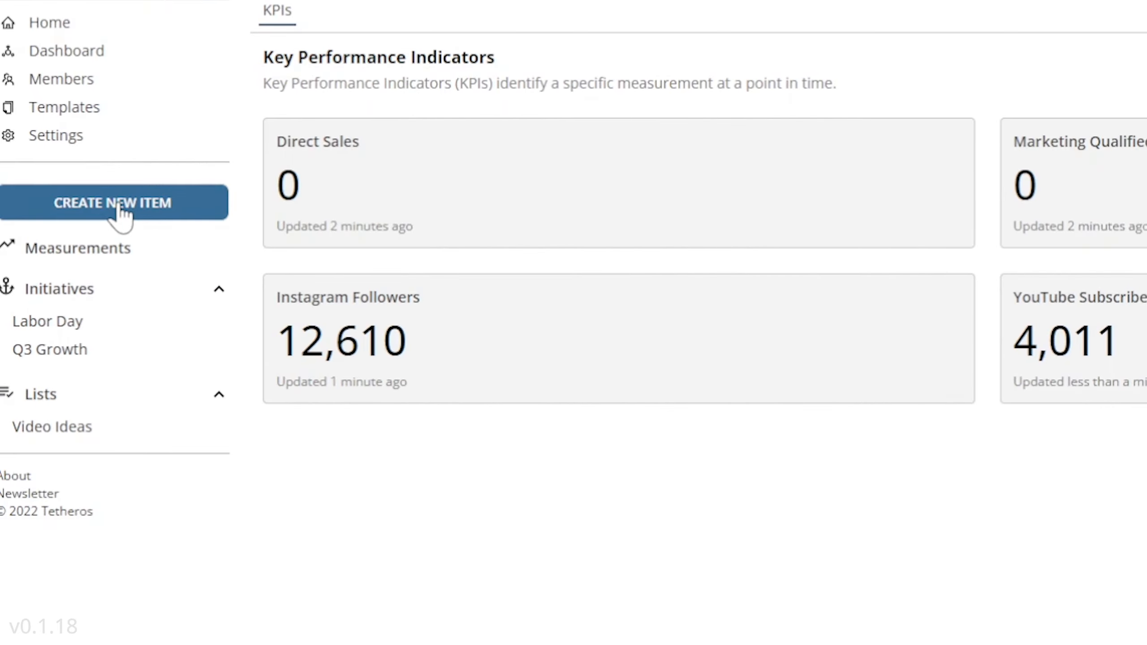
# Create a new goal named Make sales on Labor Day advertisements, without a due date
pyautogui.click(49, 130)
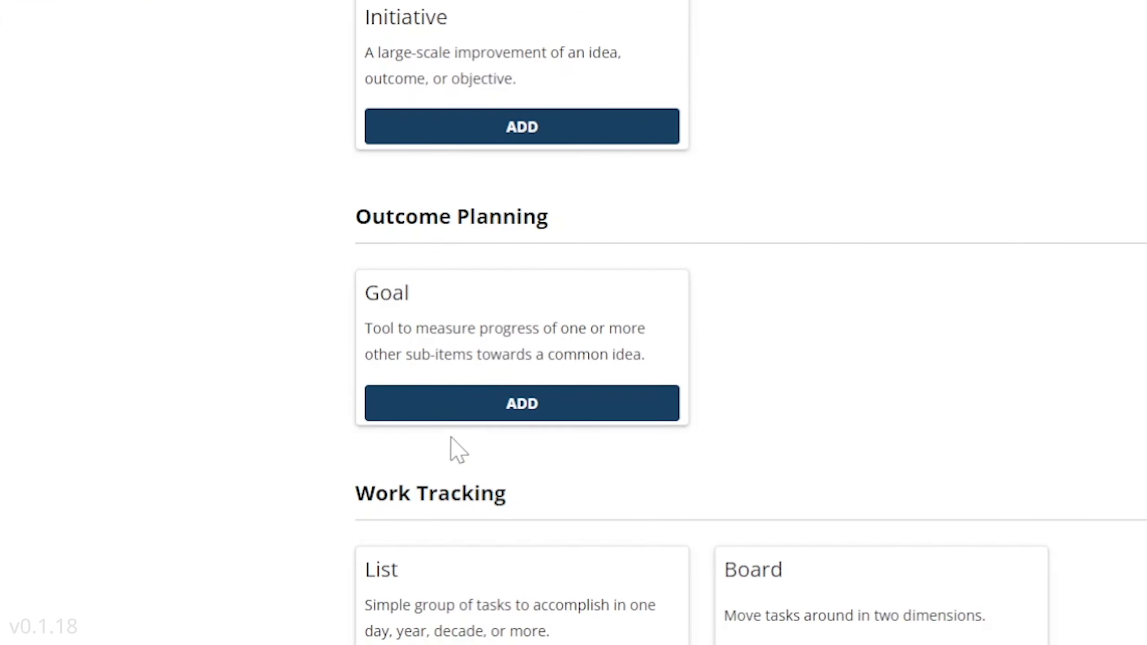
pyautogui.click(472, 414)
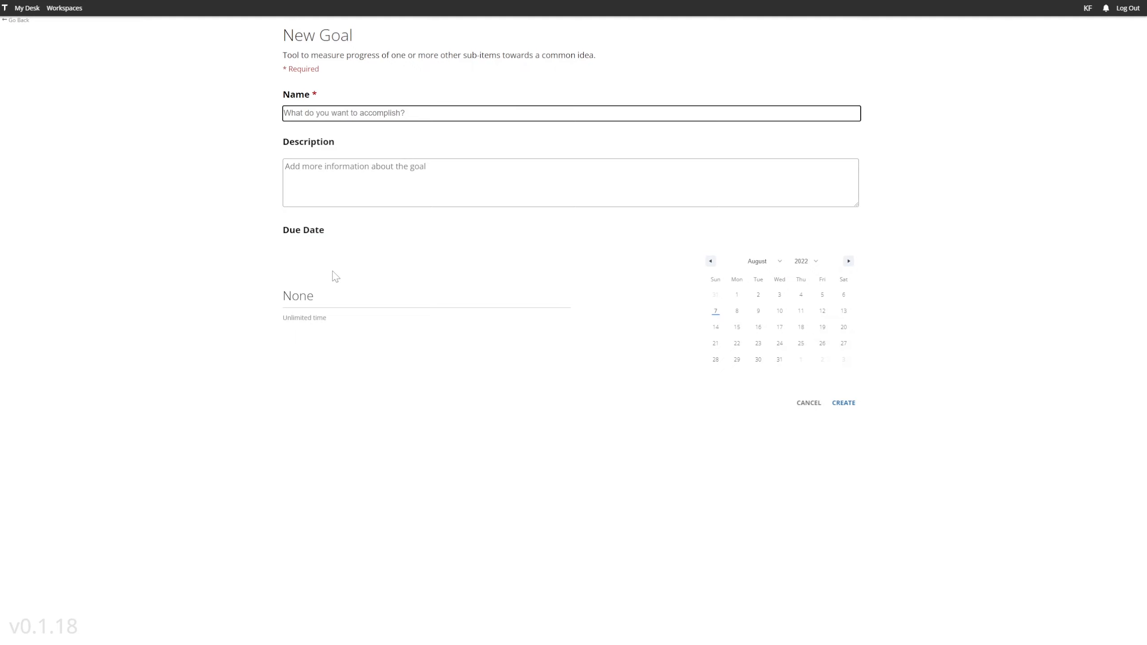
pyautogui.write('Make sales on Labor Day advertisements')
pyautogui.hotkey('ctrl', 'a')
pyautogui.press('BackSpace')
pyautogui.write('Ma')
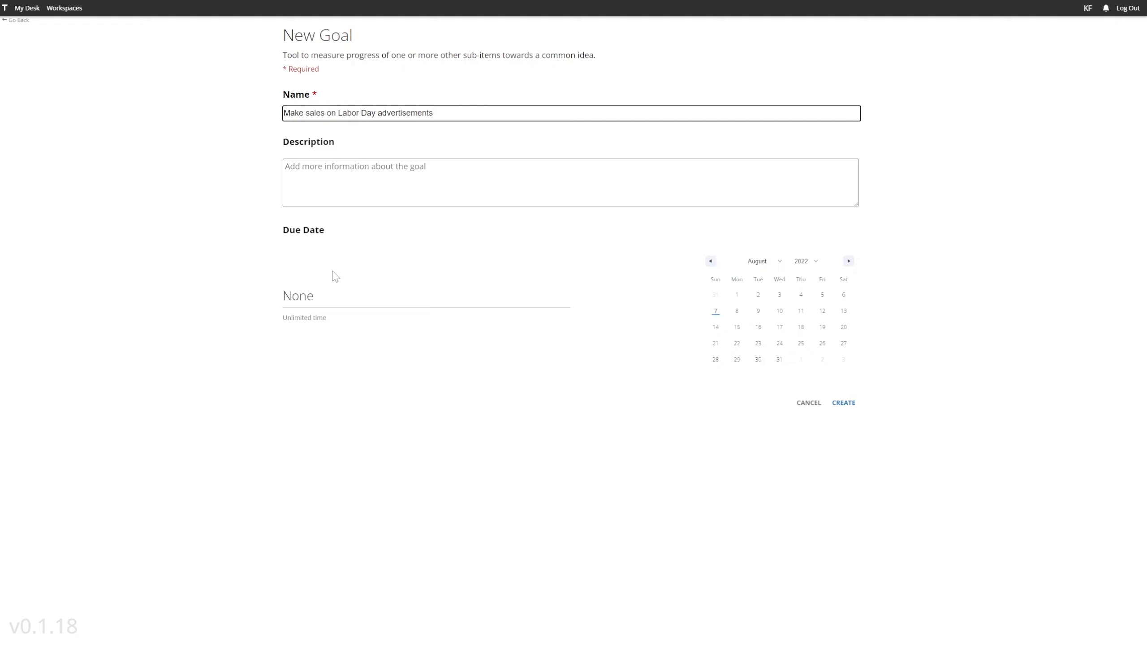
pyautogui.click(853, 409)
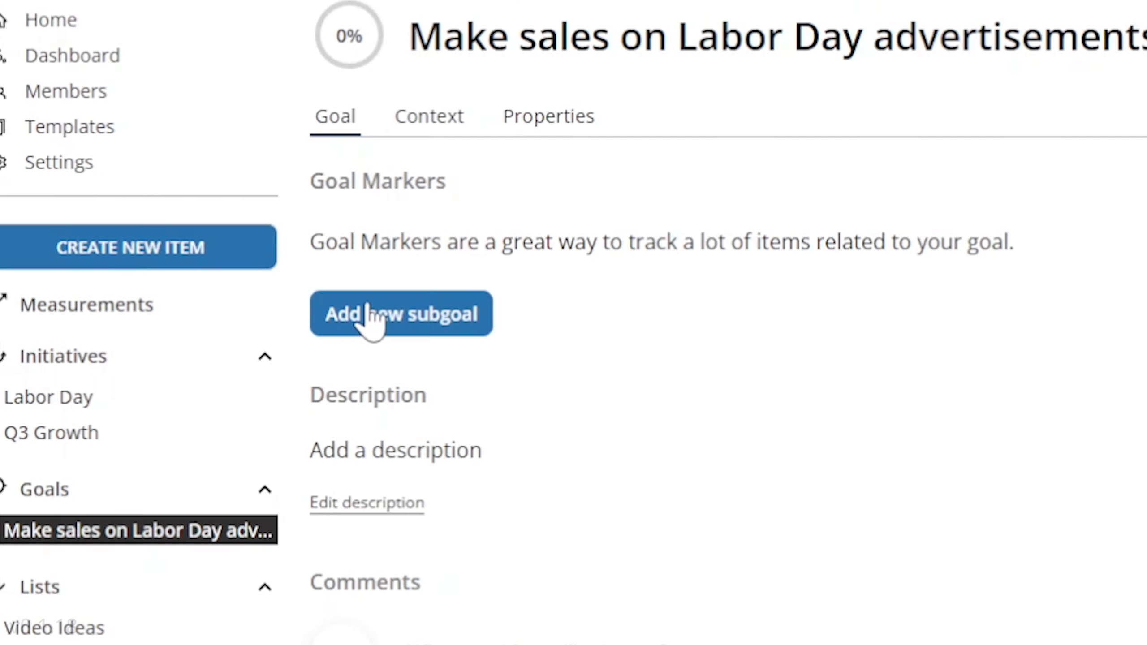
# Add Direct Sales as a marker of the Labor Day advertisements goal with a target of 50
pyautogui.click(131, 151)
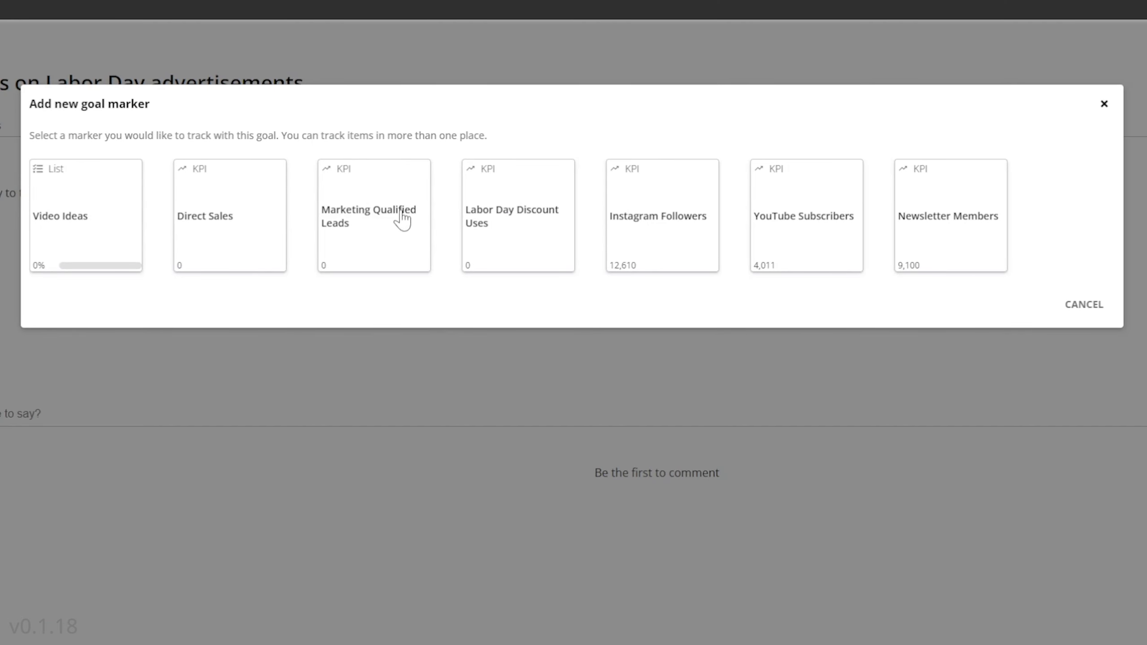
pyautogui.click(218, 206)
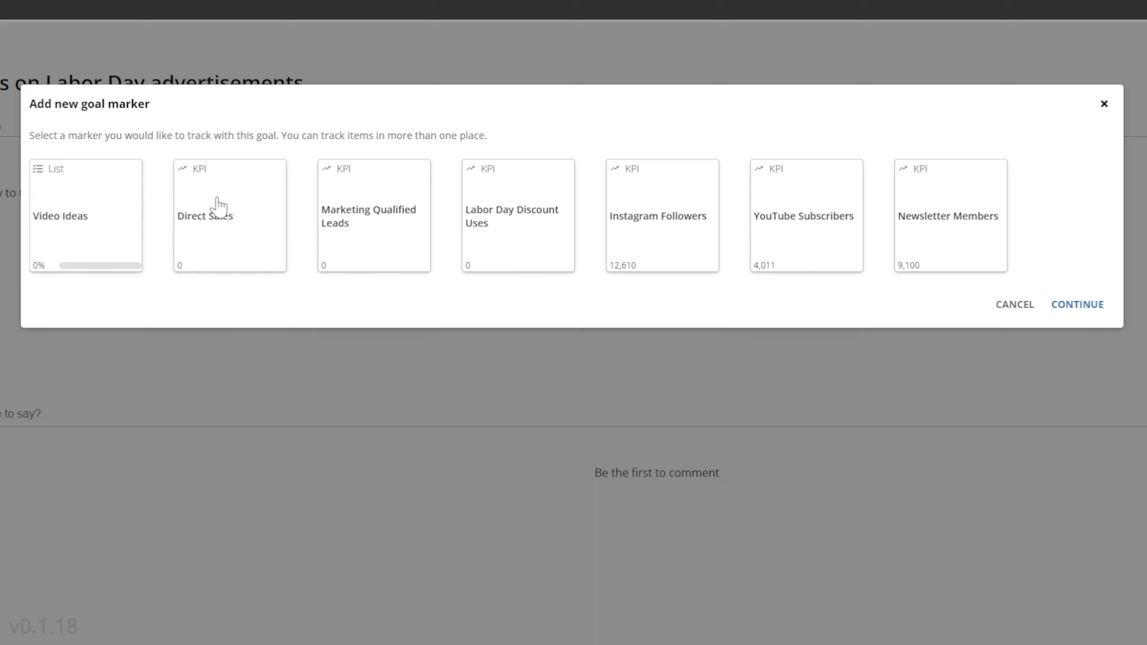
pyautogui.click(1079, 305)
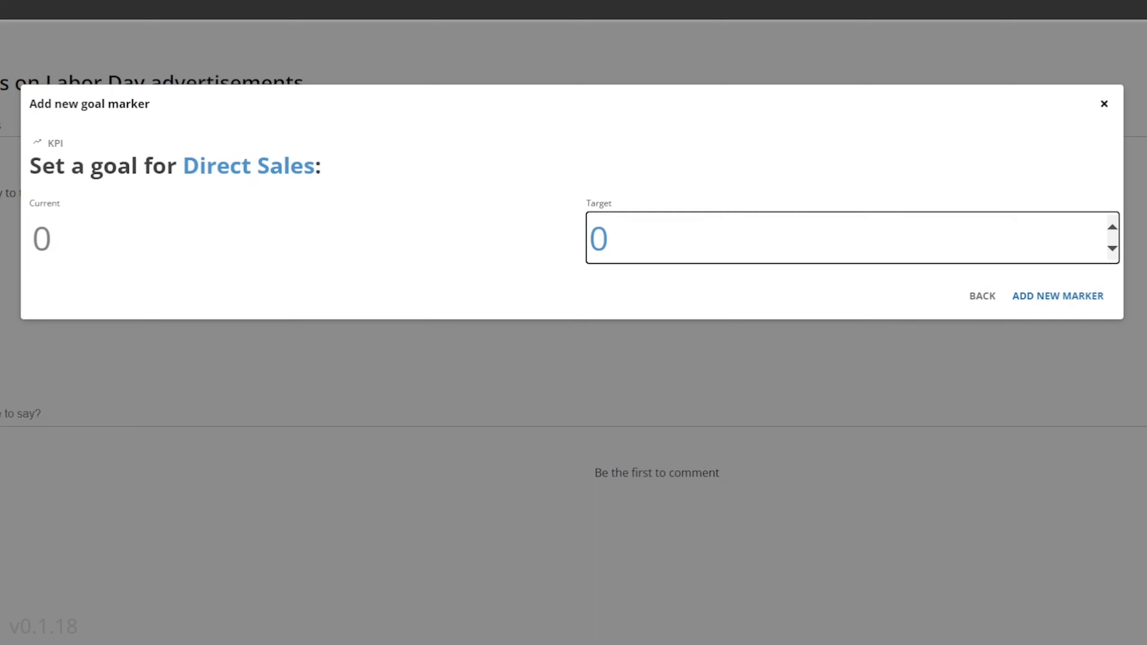
pyautogui.moveTo(608, 237); pyautogui.dragTo(568, 232)
pyautogui.write('50')
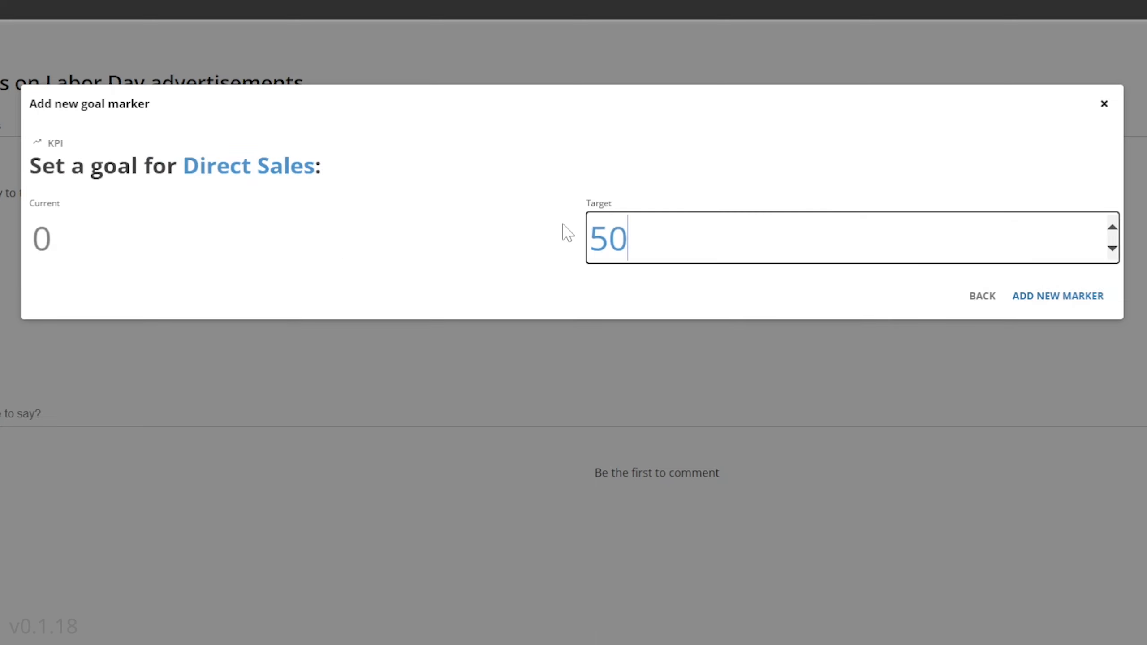
pyautogui.click(1068, 297)
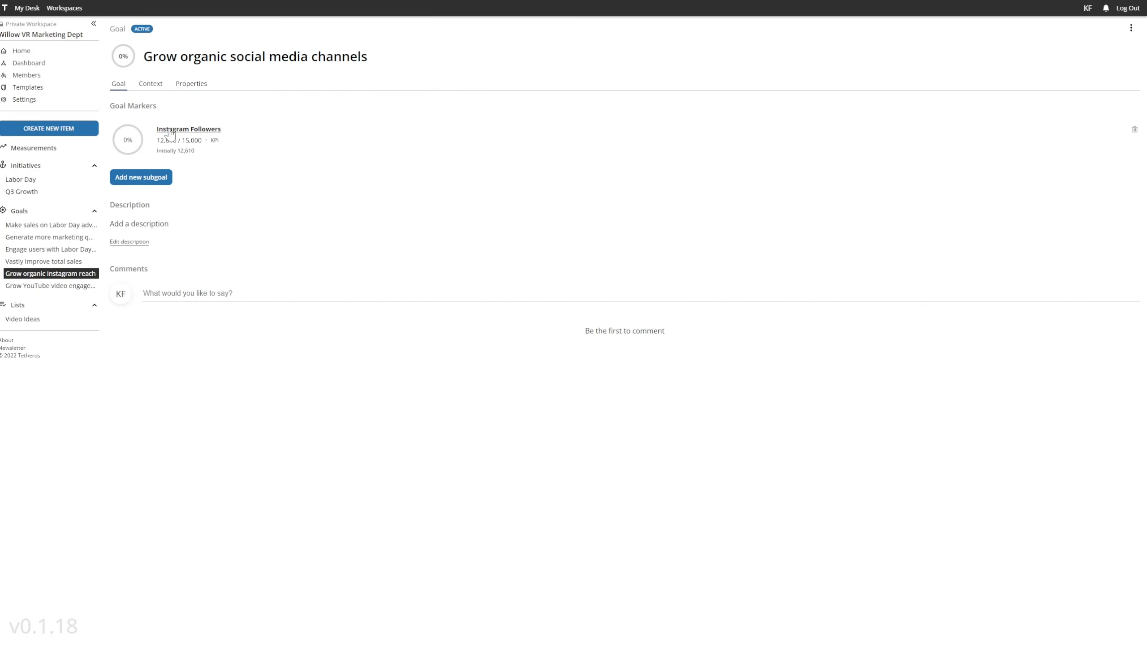
# Add YouTube Subscribers as a marker of the Grow organic social media channels goal with a target of 10000
pyautogui.click(154, 175)
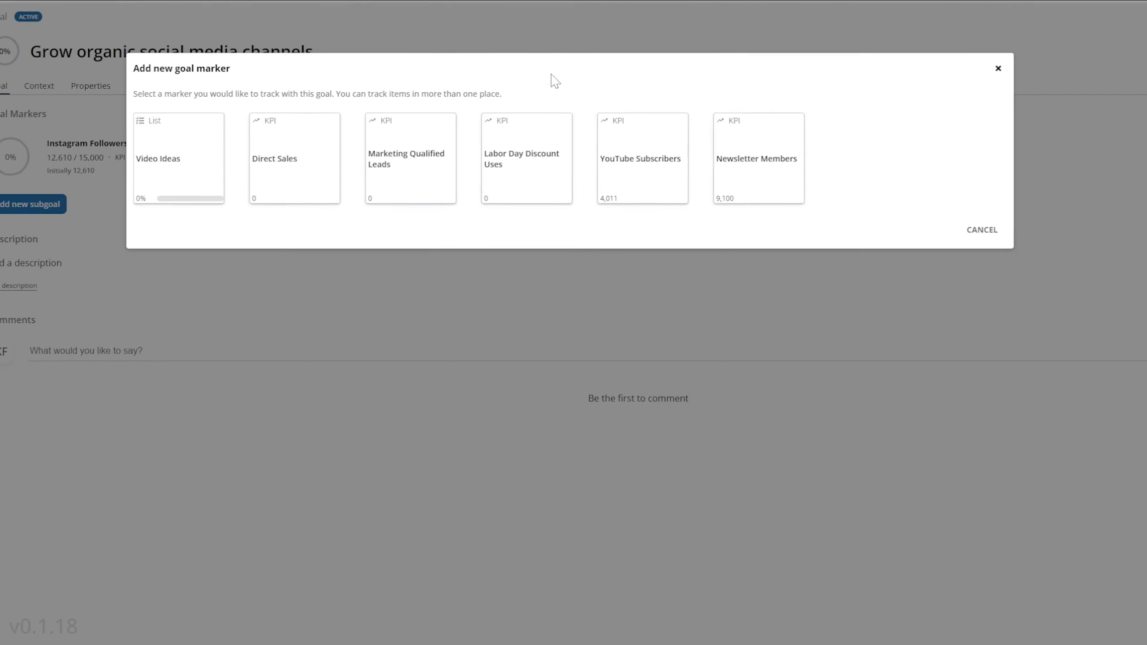
pyautogui.click(682, 178)
pyautogui.click(976, 228)
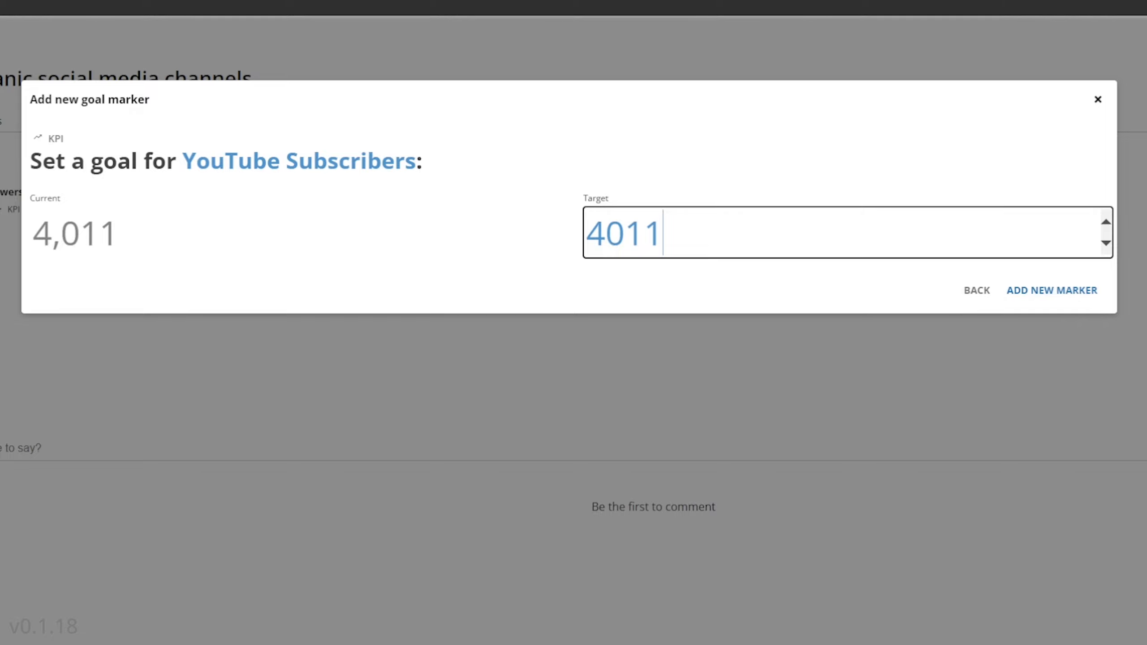
pyautogui.hotkey('ctrl', 'a')
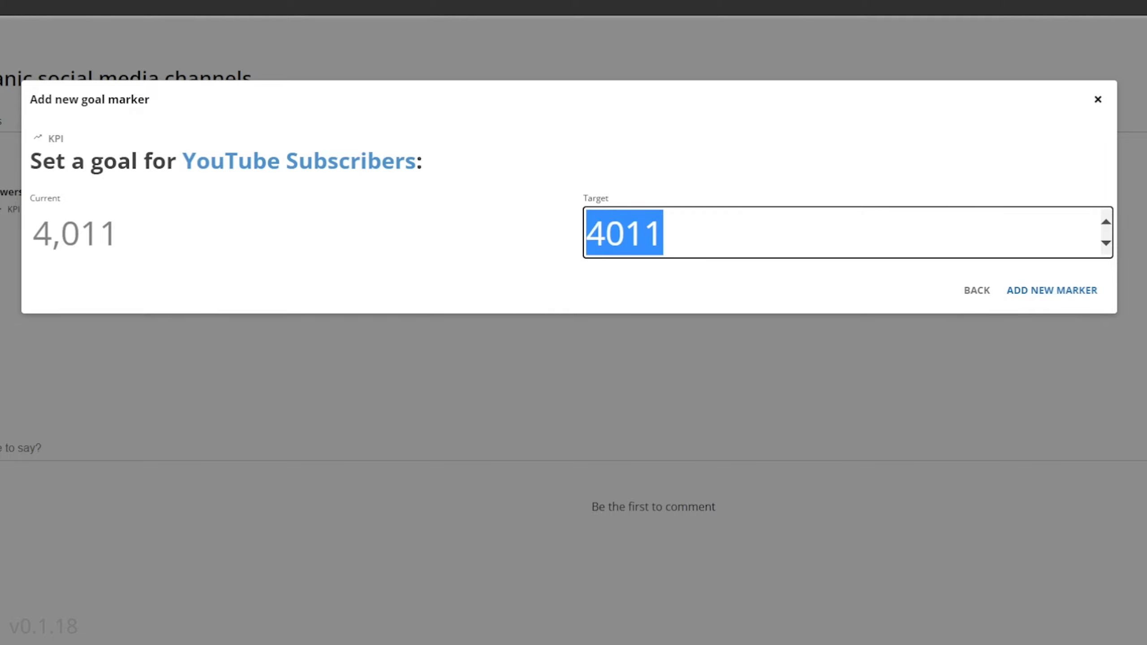
pyautogui.write('10000')
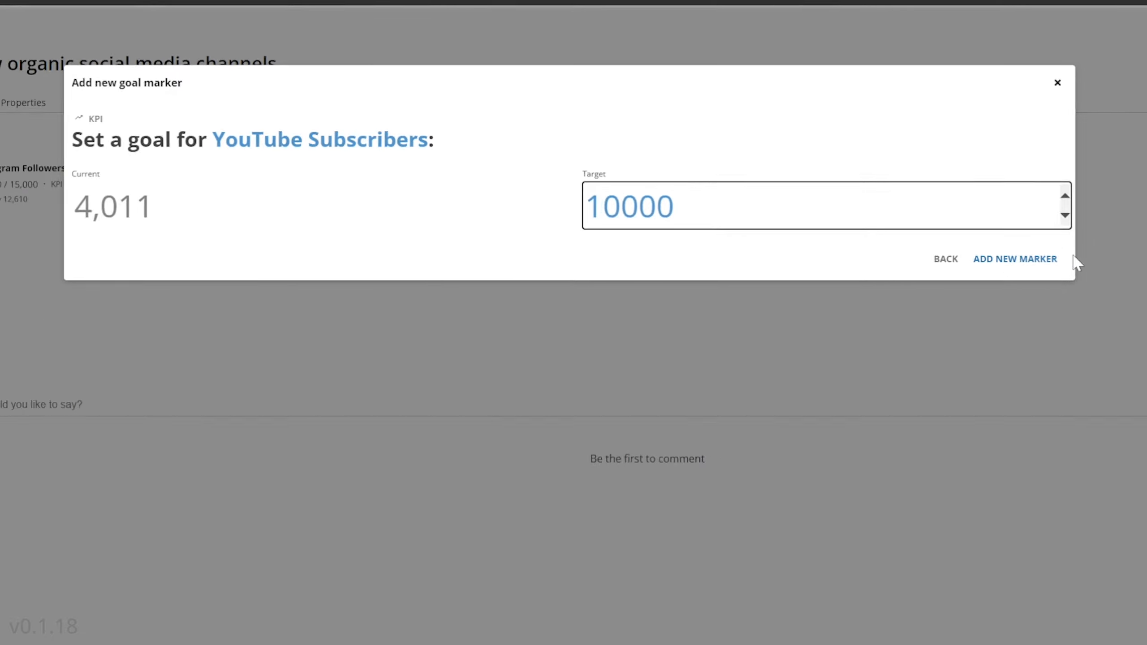
pyautogui.click(1015, 258)
# Update the Instagram Followers measurement to 13610 and check progress on the Grow organic social media channels goal
pyautogui.click(556, 187)
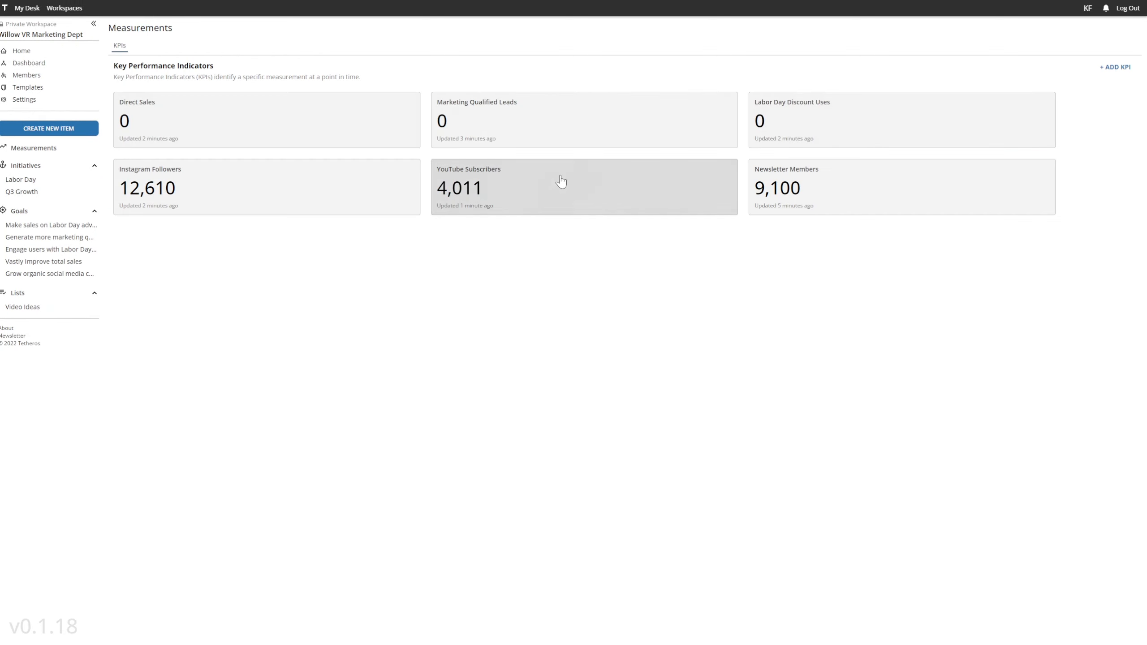
pyautogui.click(242, 176)
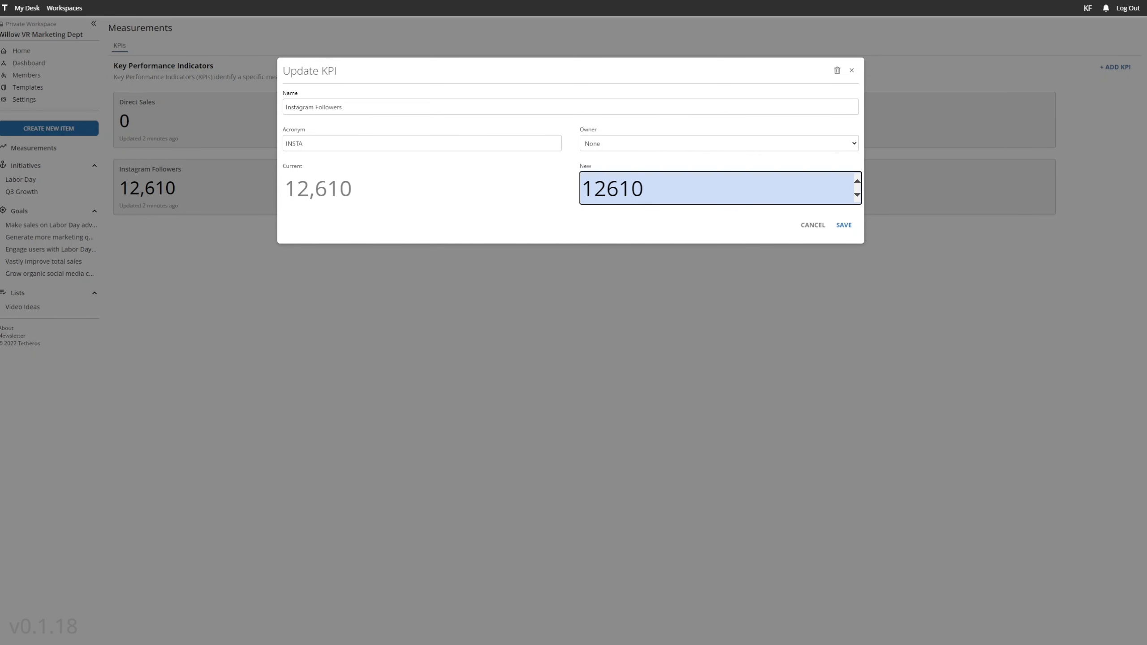
pyautogui.write('13610')
pyautogui.click(845, 226)
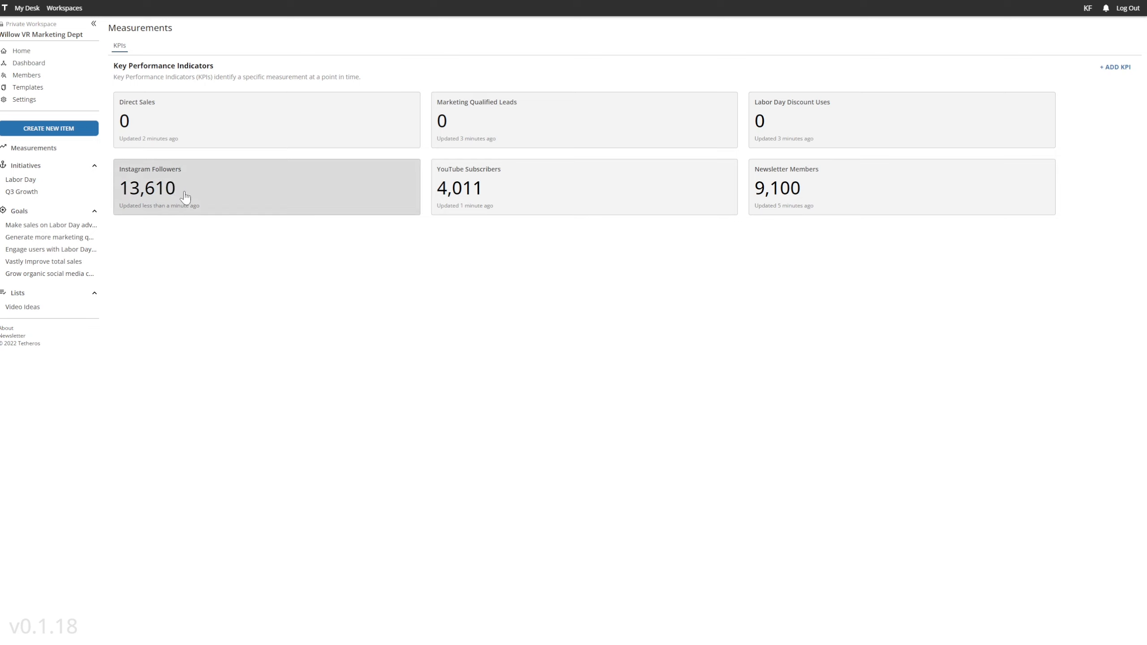
pyautogui.click(49, 277)
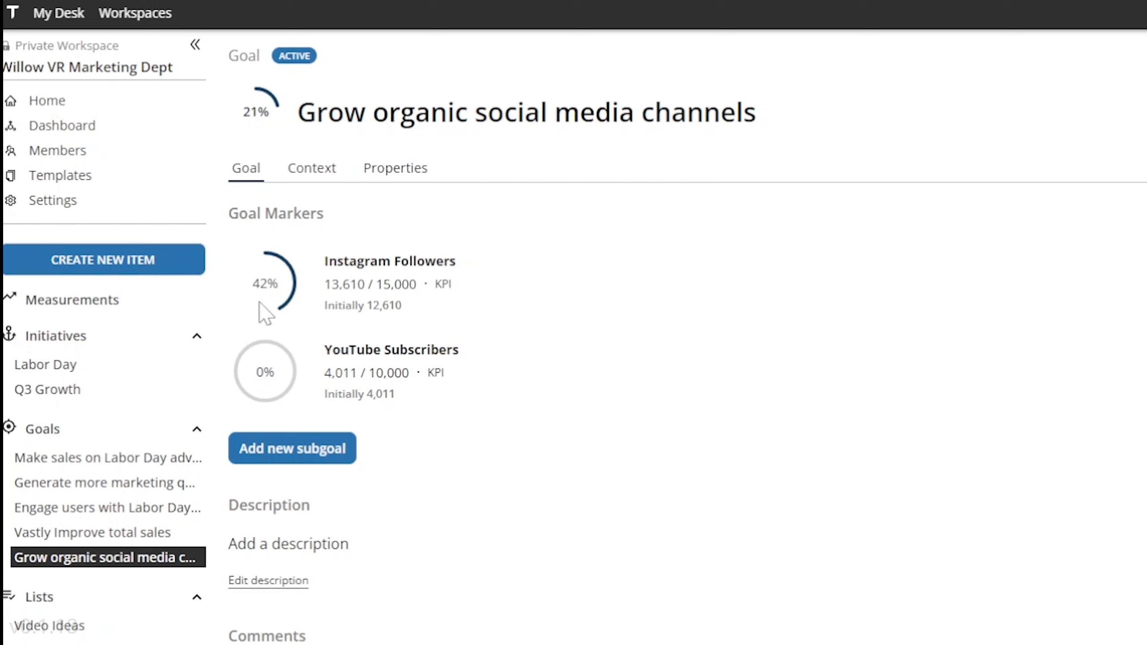
# Set the YouTube Subscribers measurement to 6010 and reopen the Grow organic social media channels goal
pyautogui.click(371, 357)
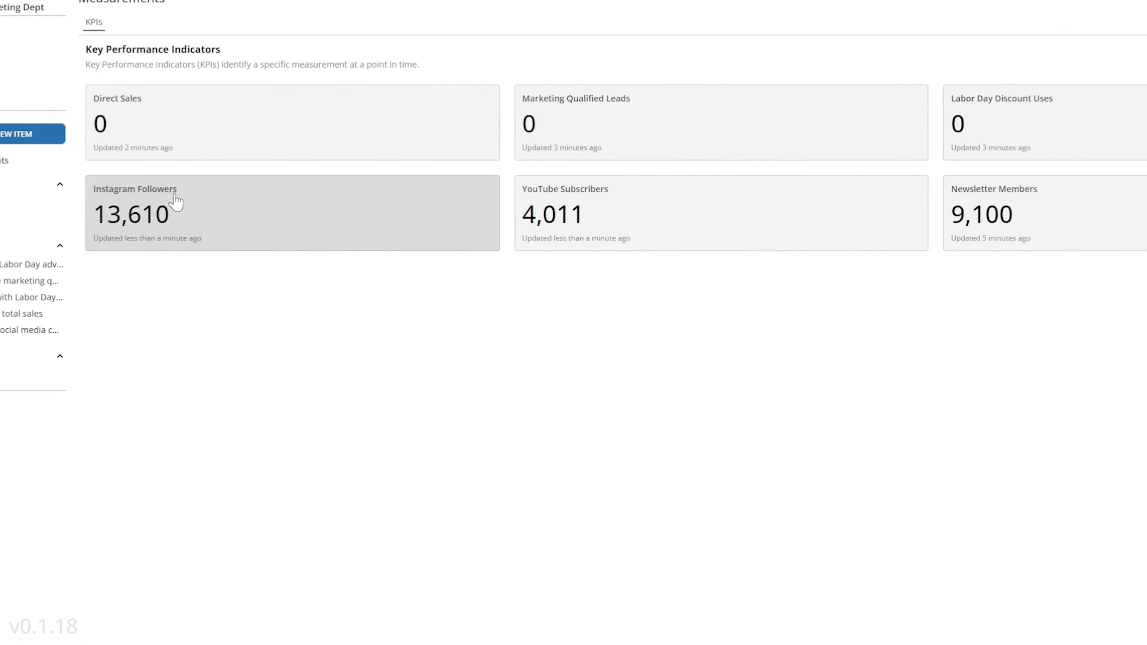
pyautogui.click(499, 190)
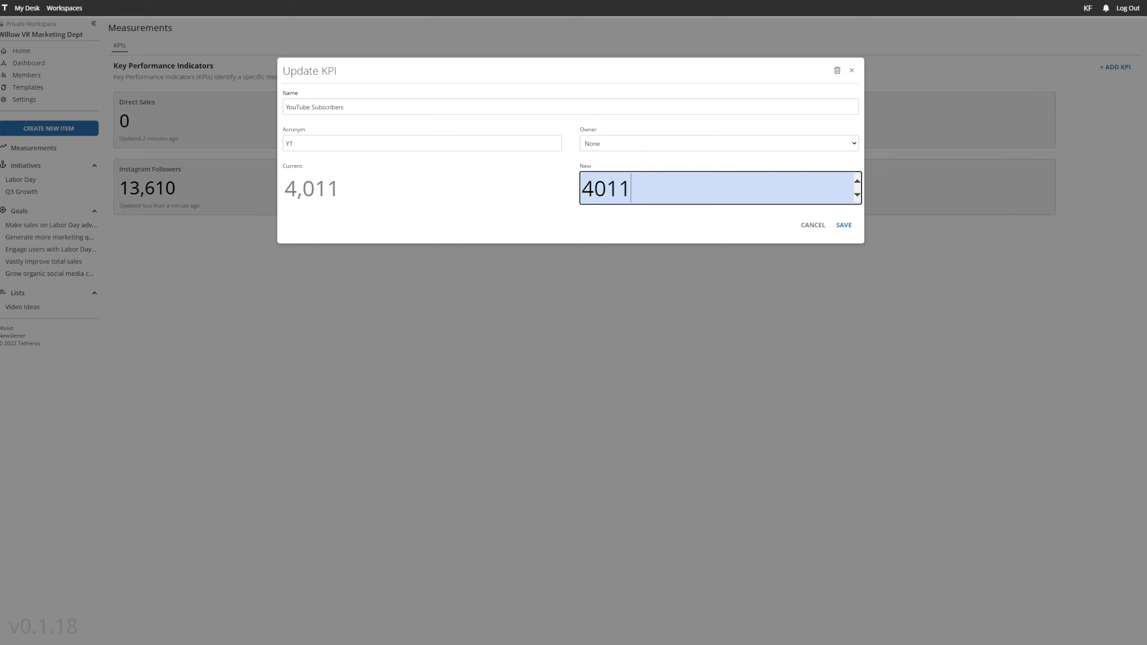
pyautogui.moveTo(644, 186); pyautogui.dragTo(550, 181)
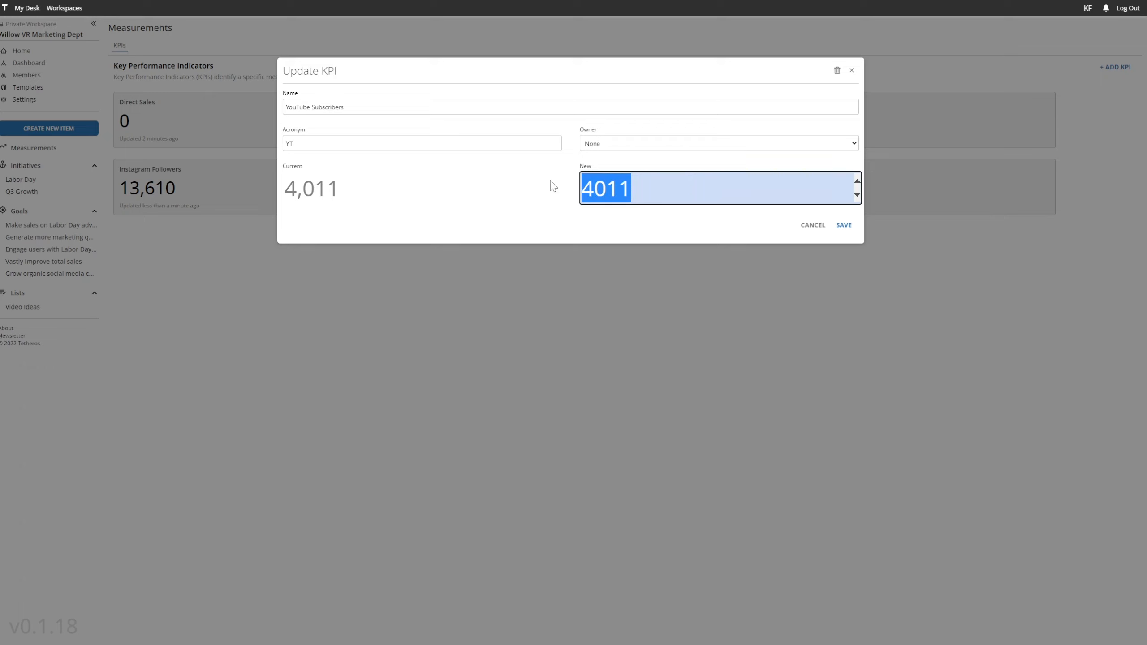
pyautogui.write('6,')
pyautogui.write('0')
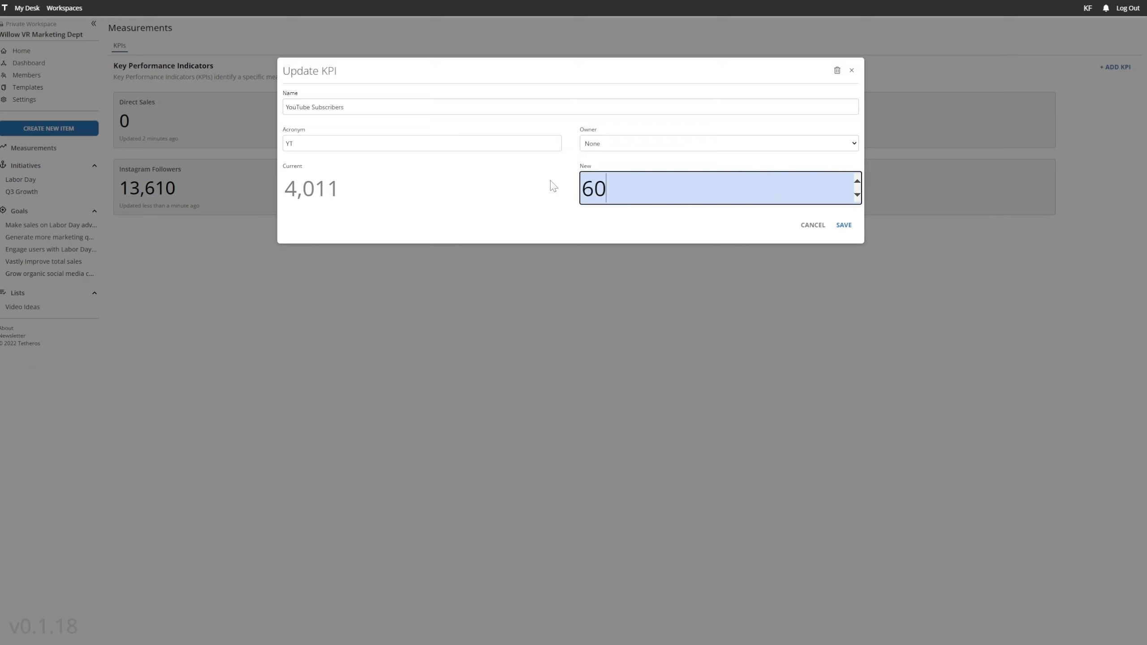
pyautogui.write('10')
pyautogui.click(843, 225)
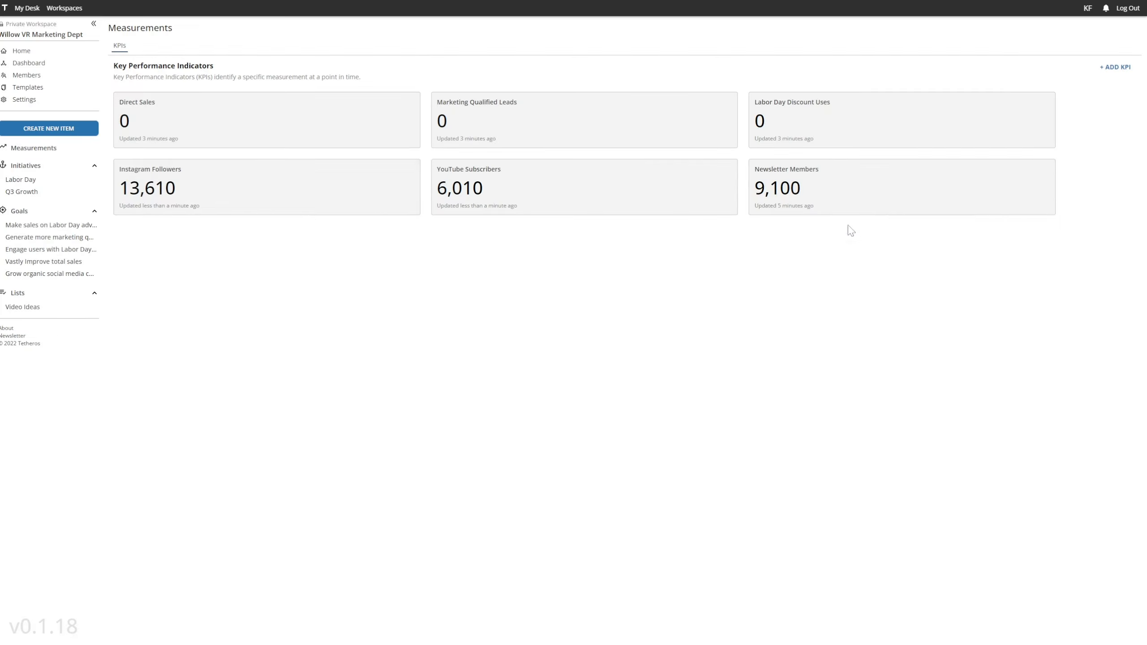
pyautogui.click(92, 273)
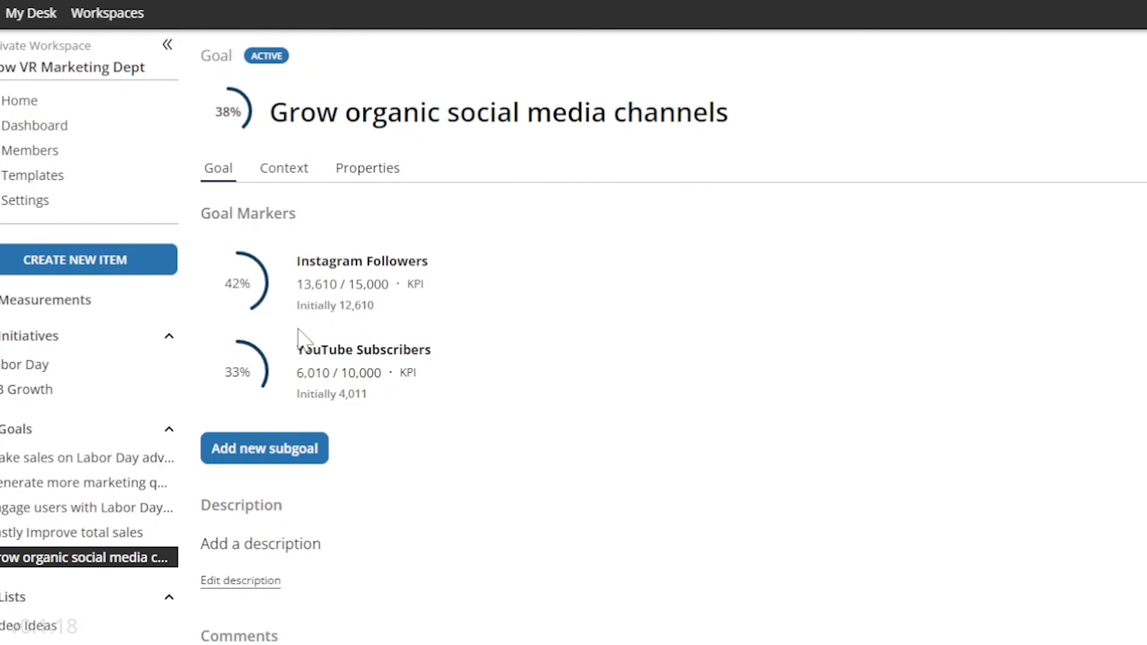
# Start a new list named Video Checklist from the blank template
pyautogui.click(75, 260)
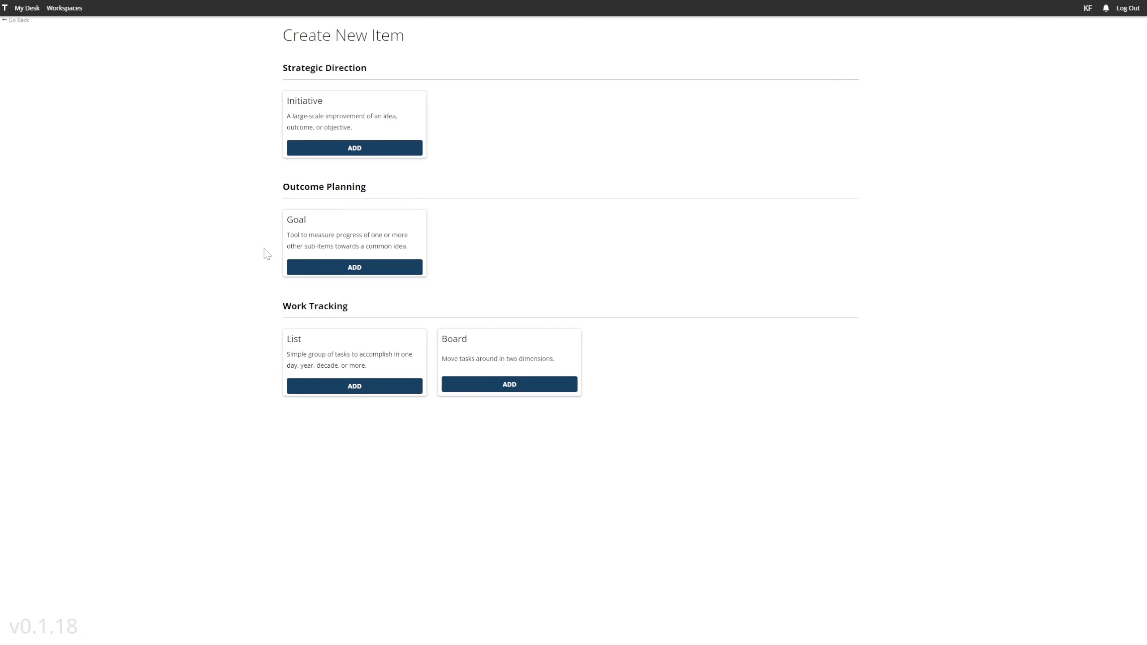
pyautogui.click(341, 385)
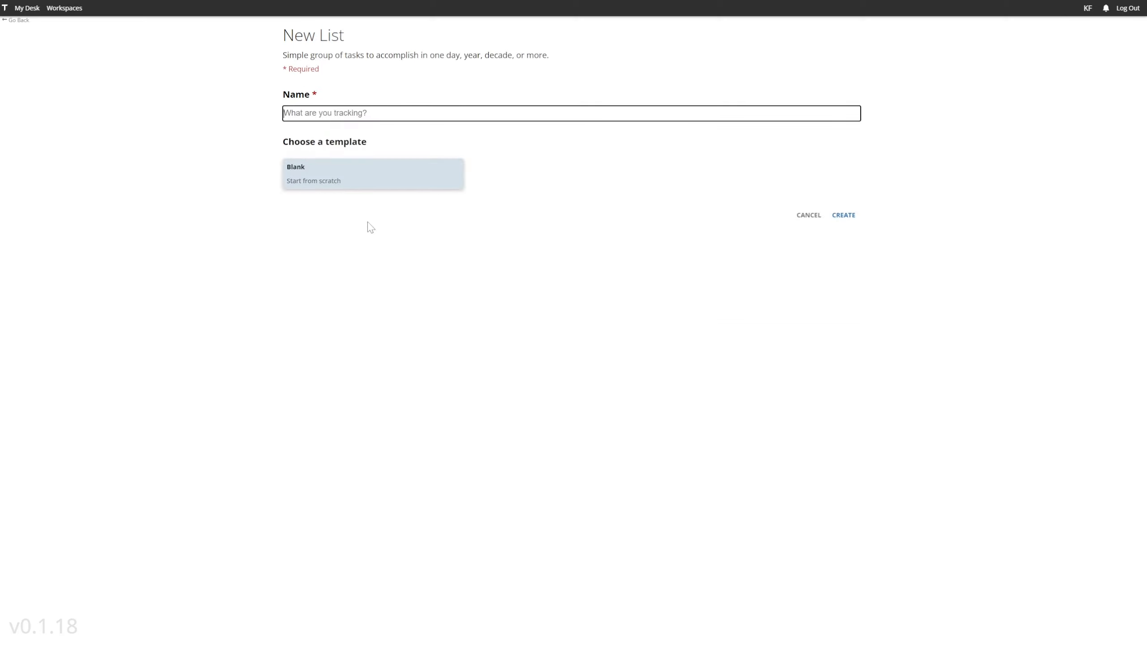
pyautogui.write('Video ')
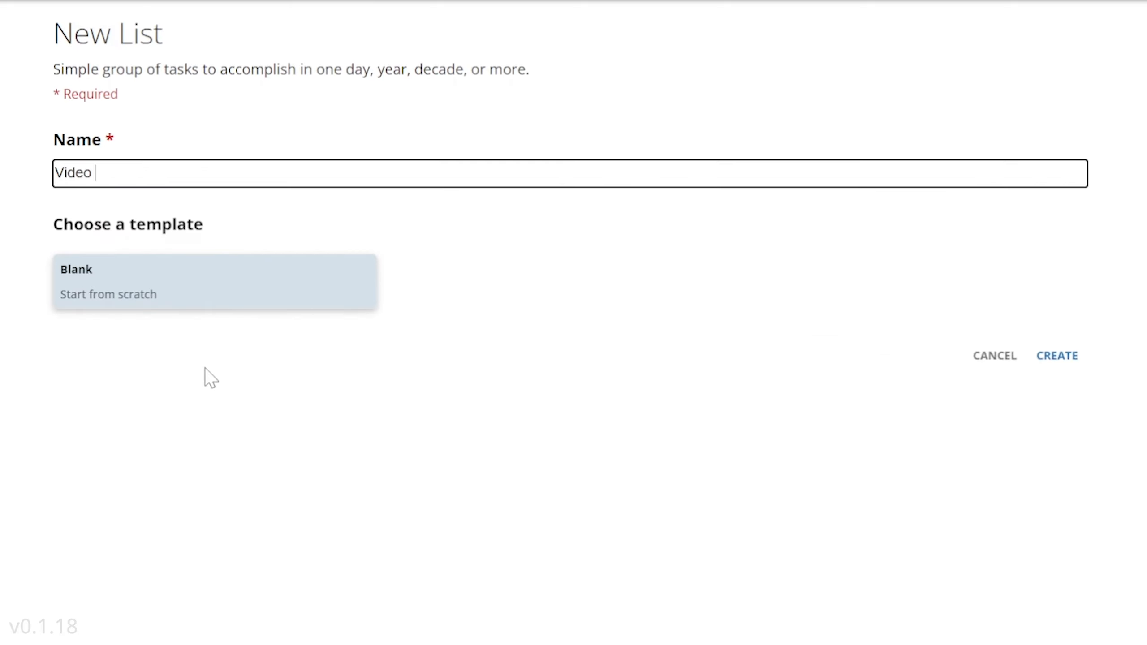
pyautogui.write('Checklist')
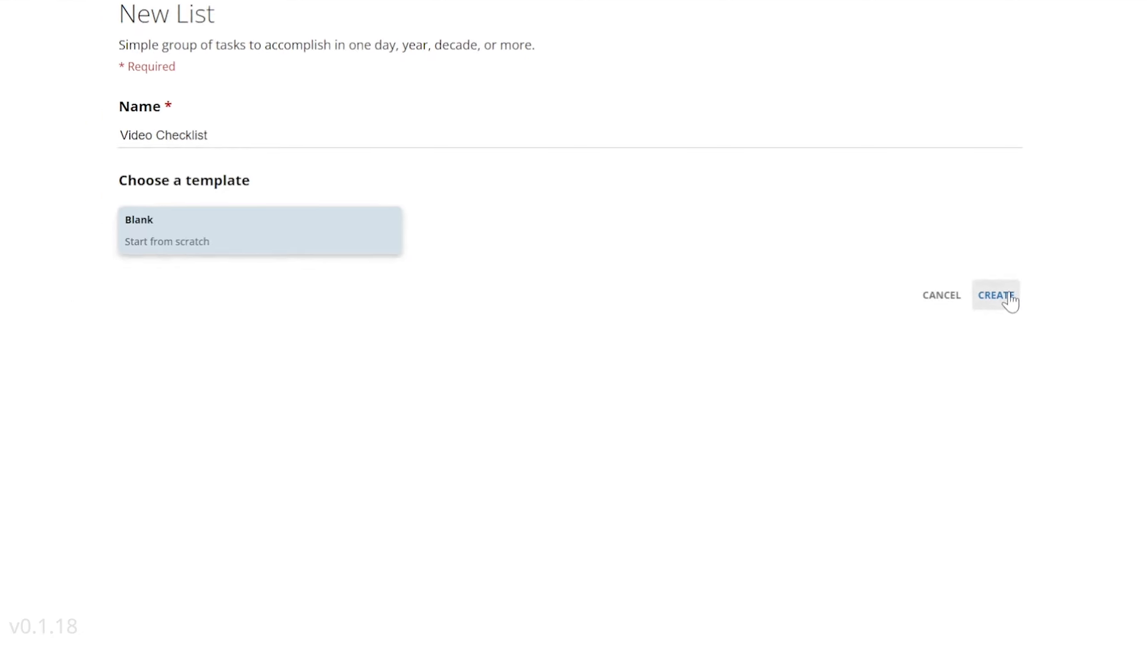